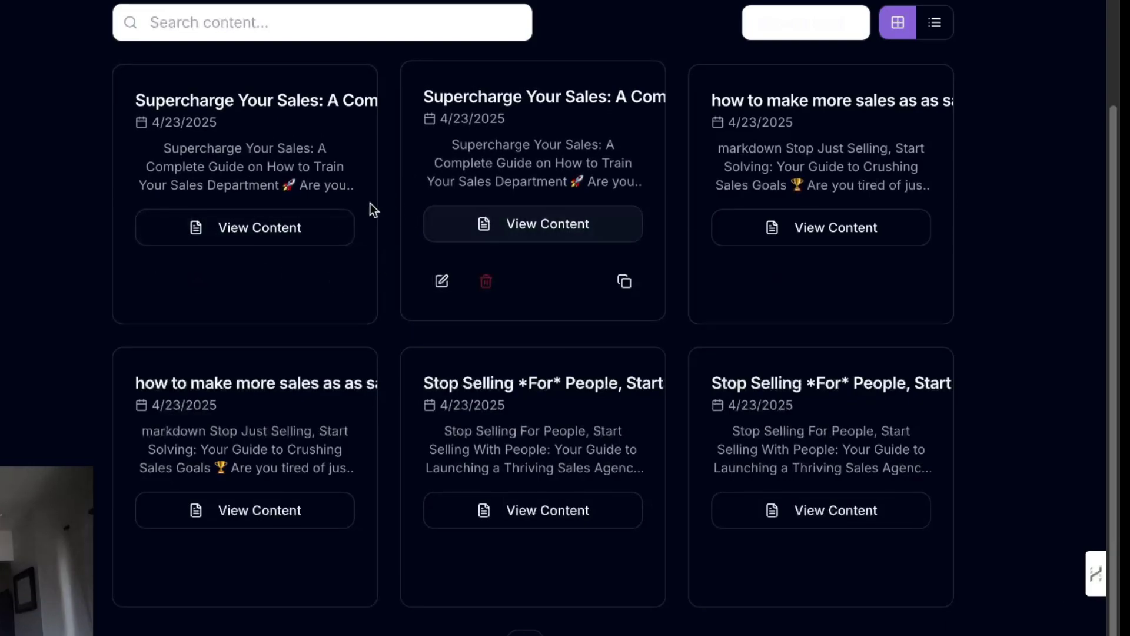
# - Scroll up the My Content grid of saved articles before heading to the sign-in page
pyautogui.scroll(3, 382, 291)
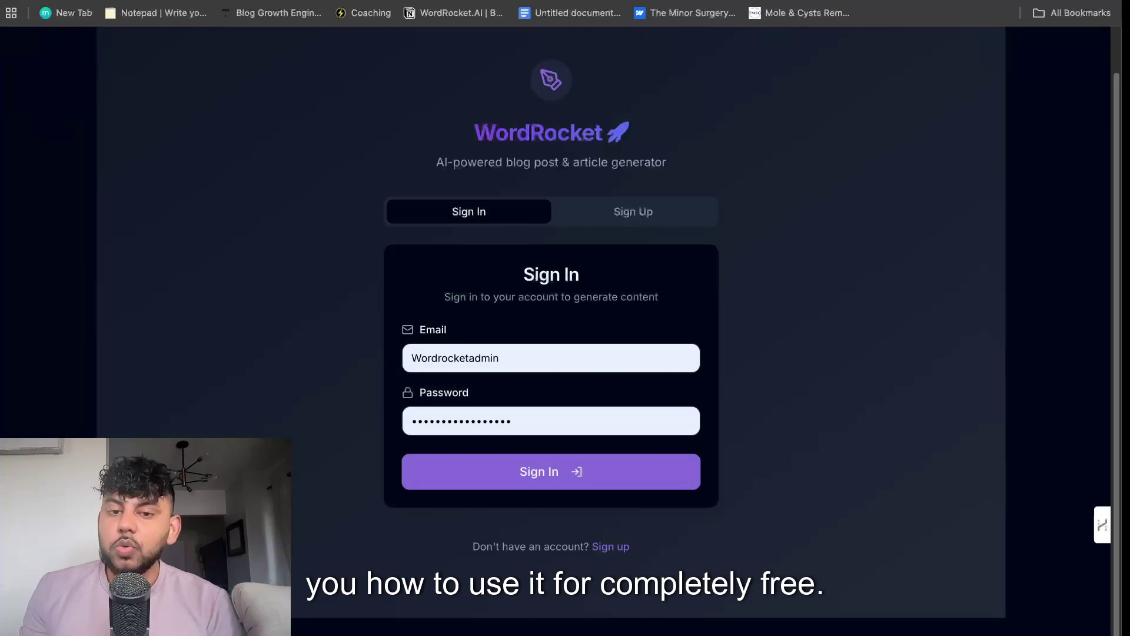
# - Create a new WordRocket account and decline saving the password in the browser
pyautogui.click(588, 215)
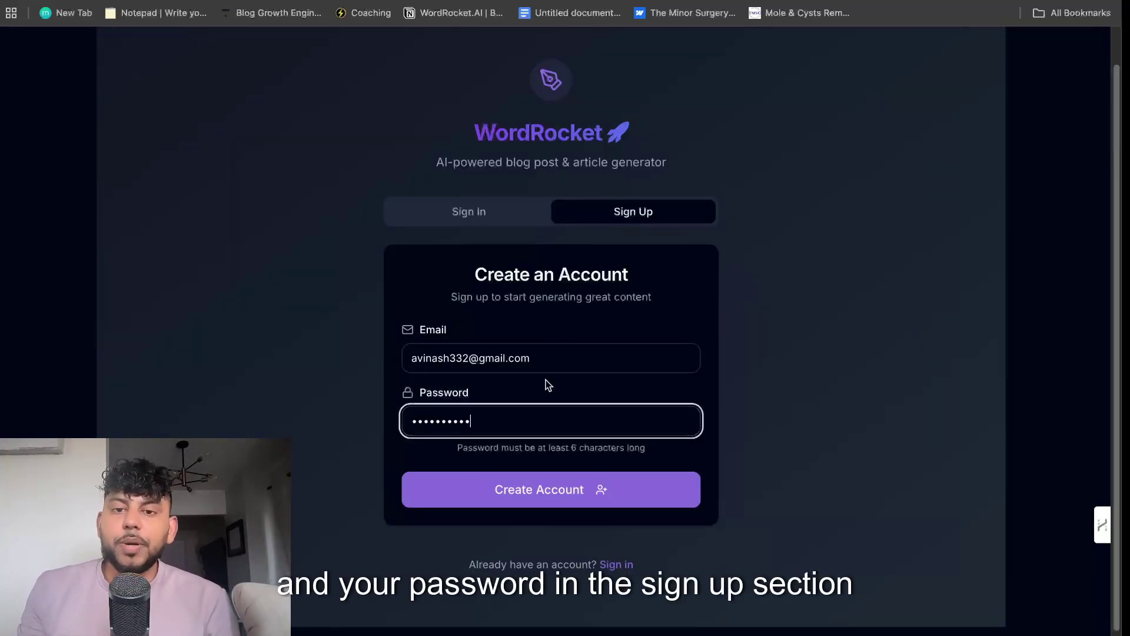
pyautogui.click(559, 493)
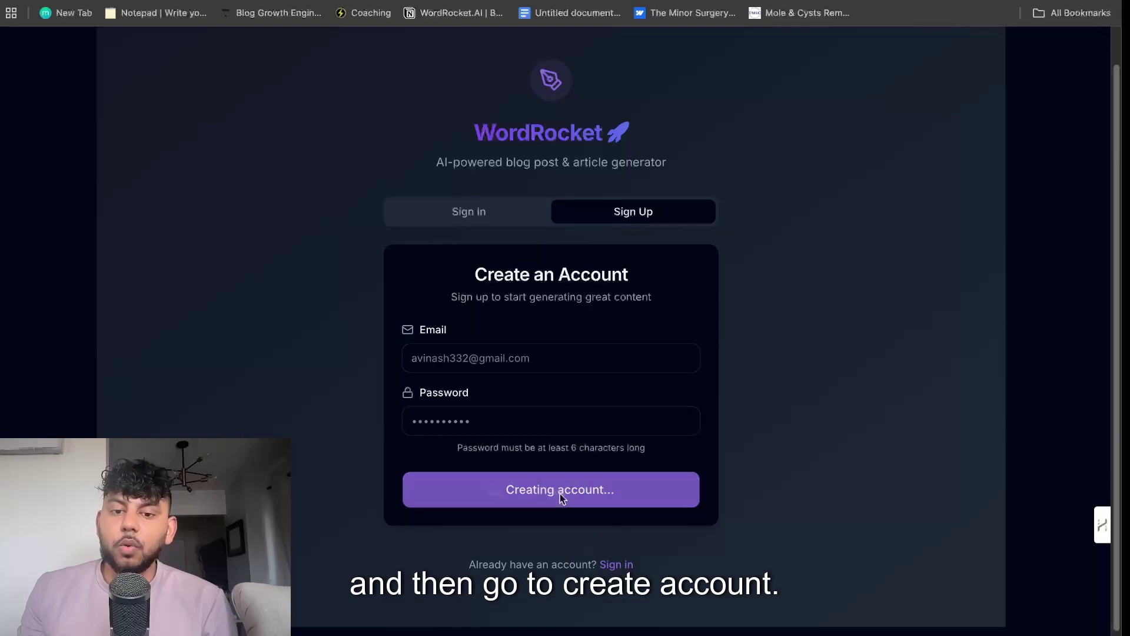
pyautogui.click(619, 212)
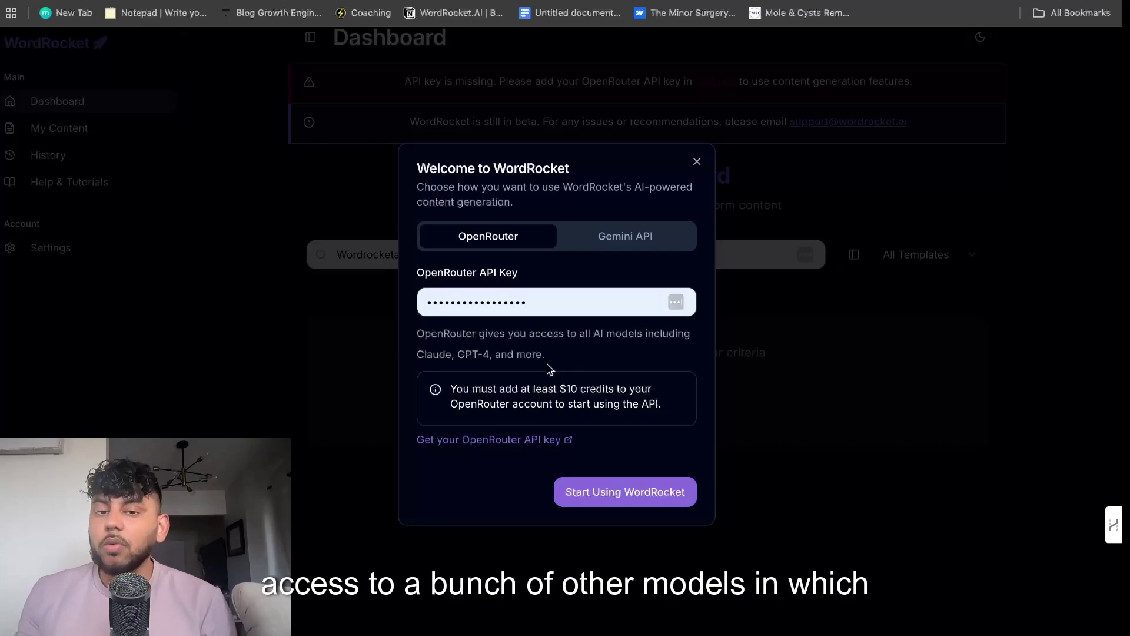
# - Choose Gemini as the AI provider and delete its prefilled API key
pyautogui.click(628, 249)
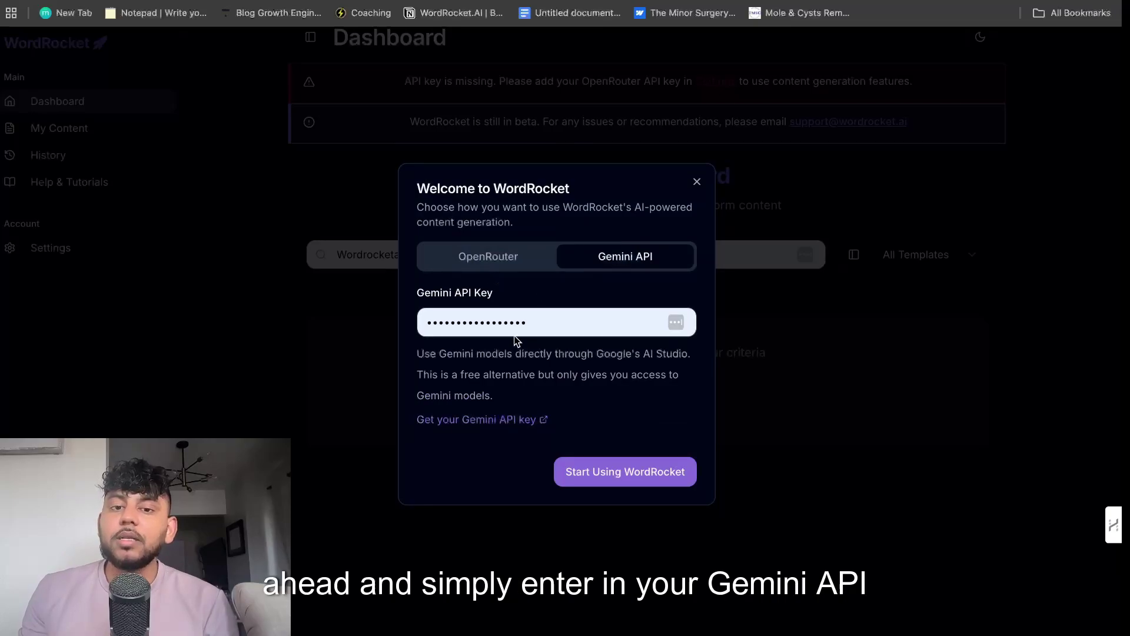
pyautogui.doubleClick(491, 324)
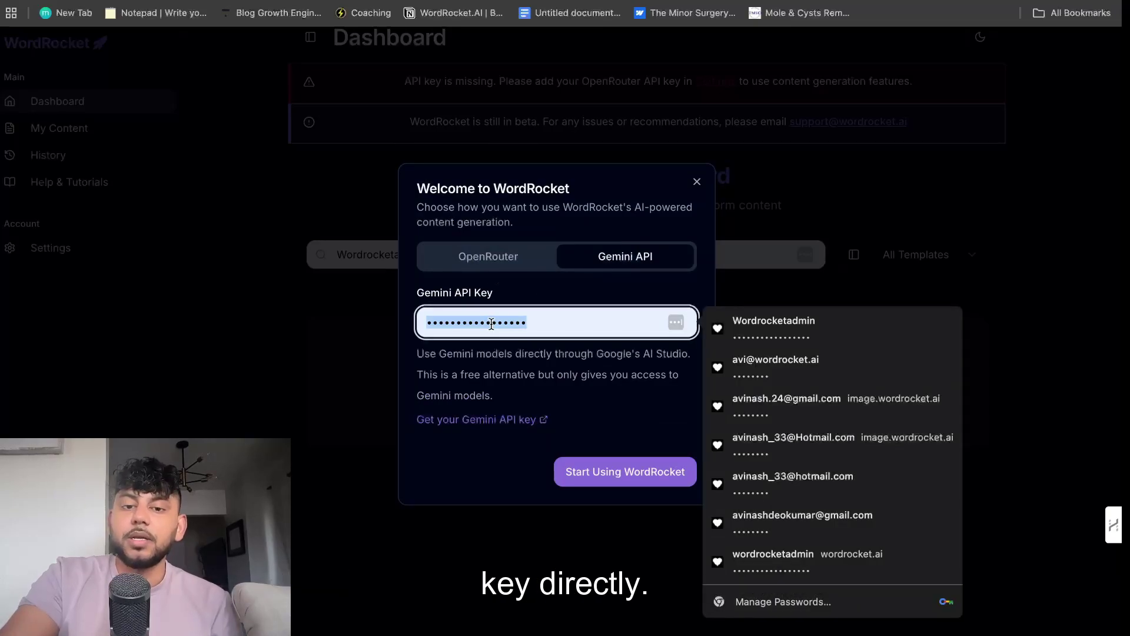
pyautogui.press('BackSpace')
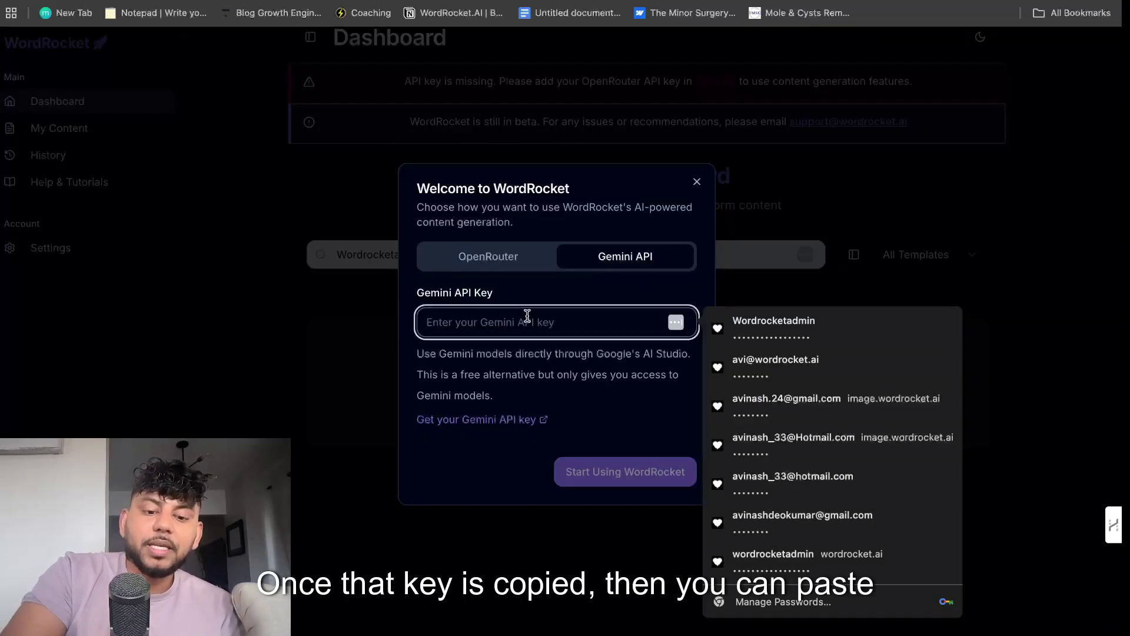
# - Paste the Gemini API key, start using WordRocket, and dismiss the password and setup popups
pyautogui.hotkey('ctrl', 'v')
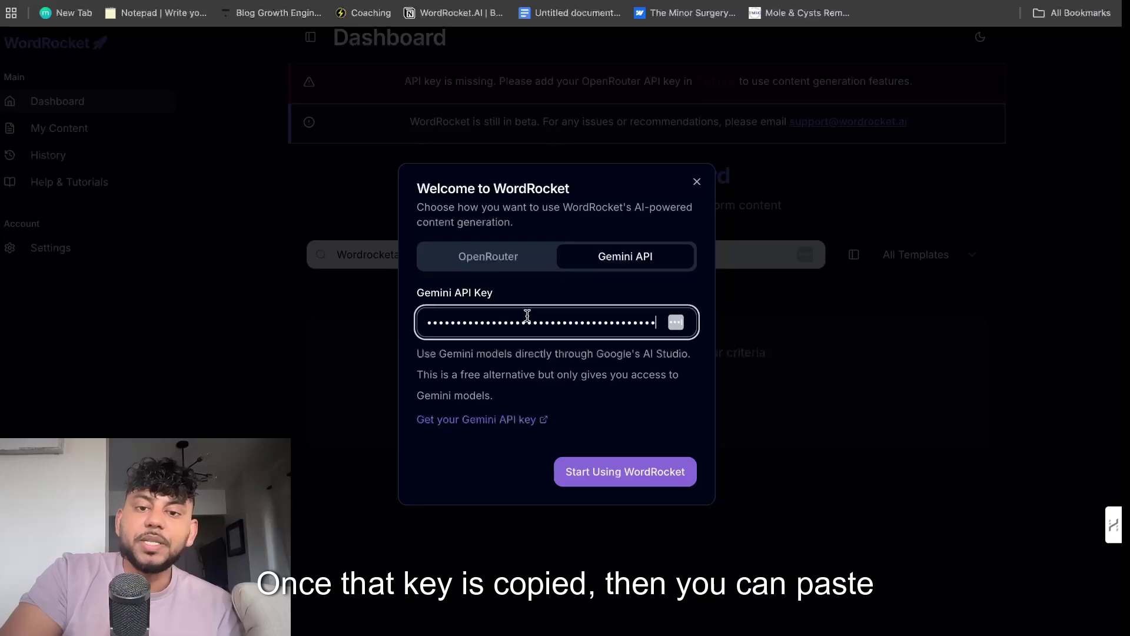
pyautogui.click(608, 469)
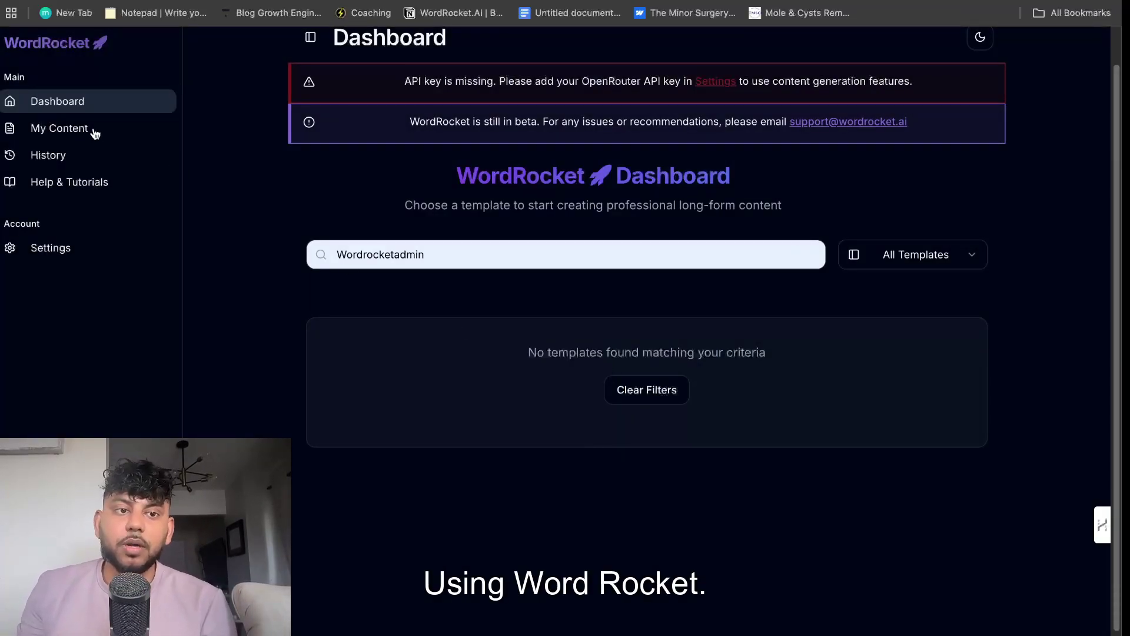
pyautogui.click(90, 130)
pyautogui.click(540, 220)
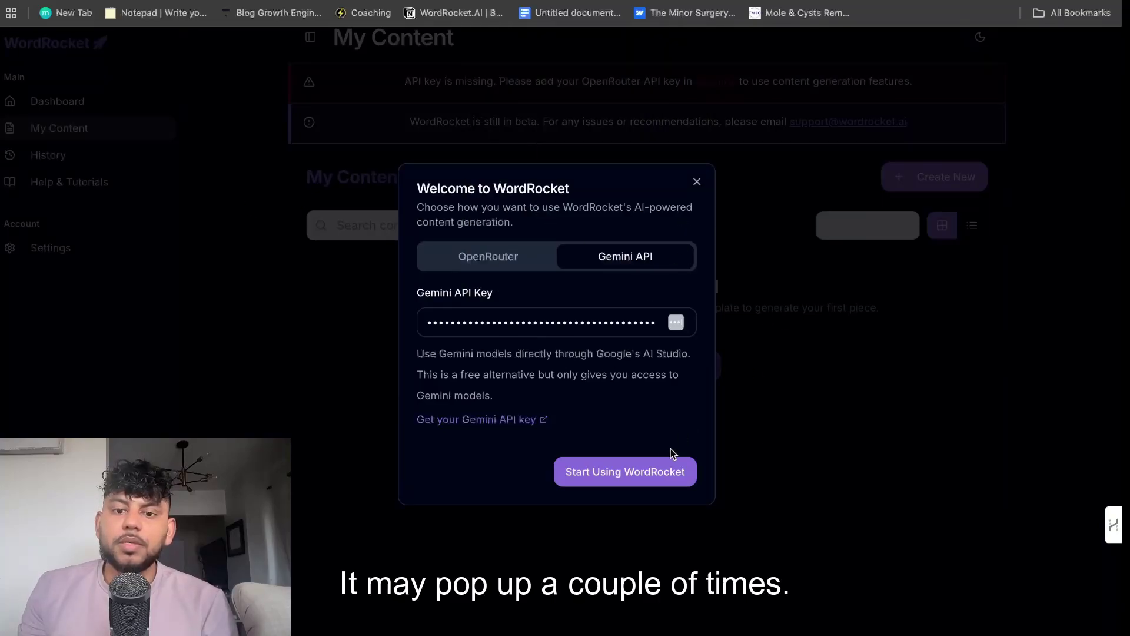
pyautogui.click(670, 465)
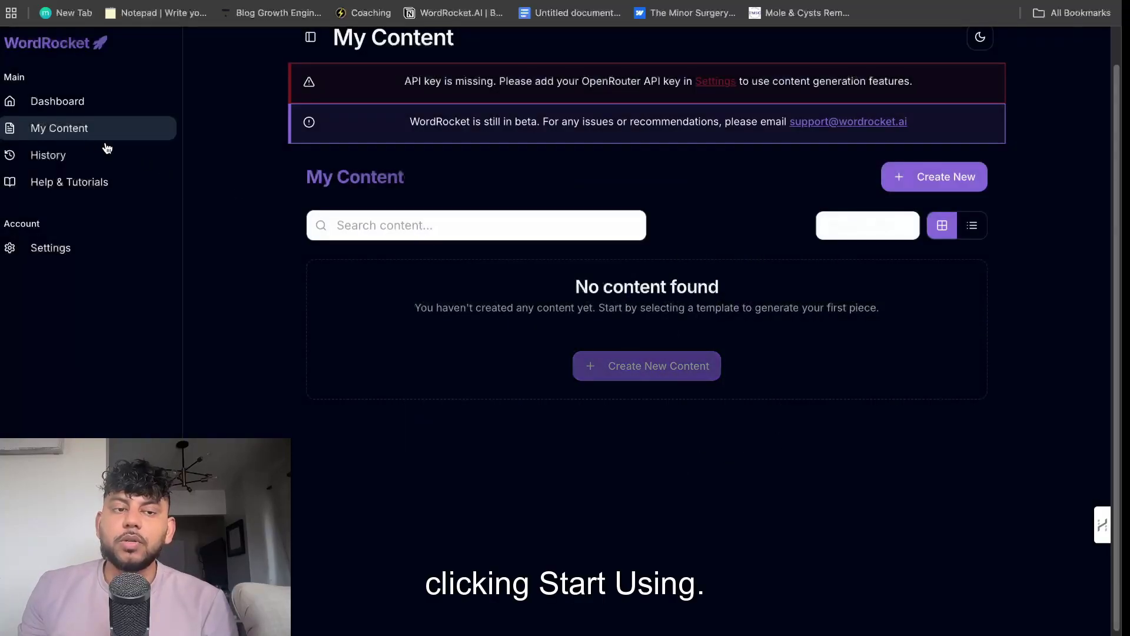
# - Return to the template Dashboard with the welcome window closed, showing the Bulk Blog Post Generator
pyautogui.click(66, 103)
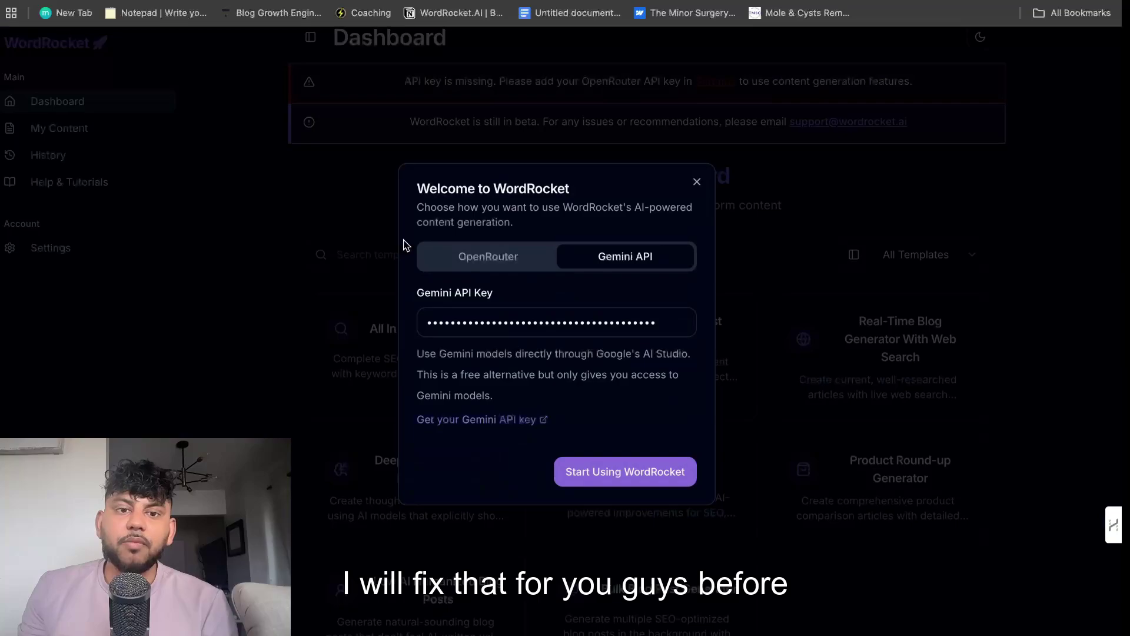
pyautogui.click(696, 181)
pyautogui.scroll(-1, 749, 497)
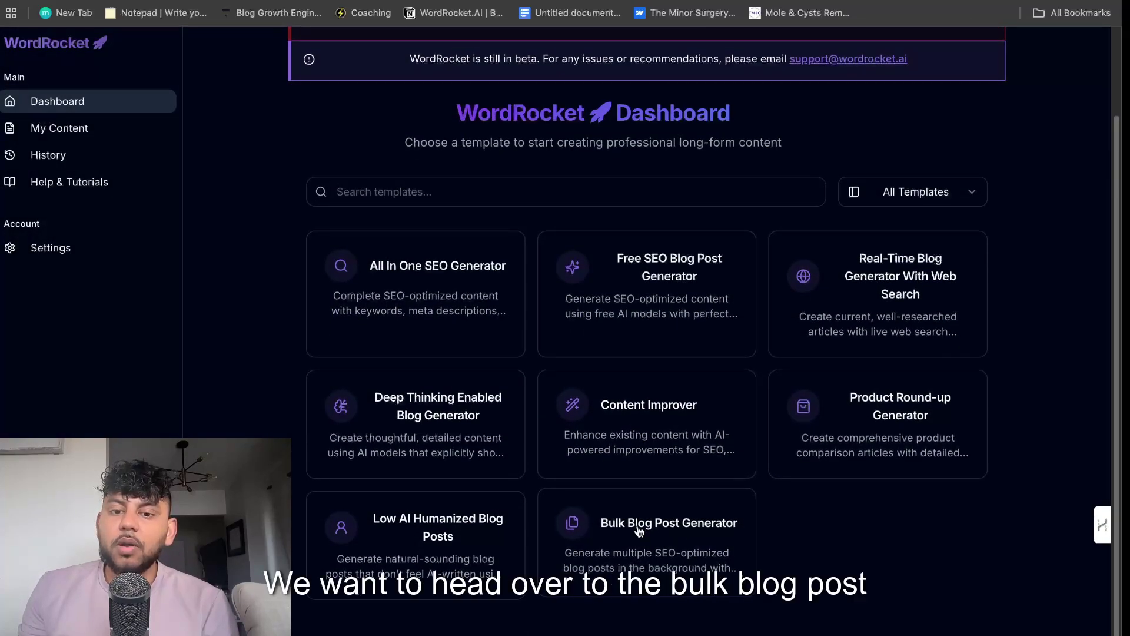
# - Open the Bulk Blog Post Generator and choose Gemini 2.5 Pro as the AI model
pyautogui.click(663, 540)
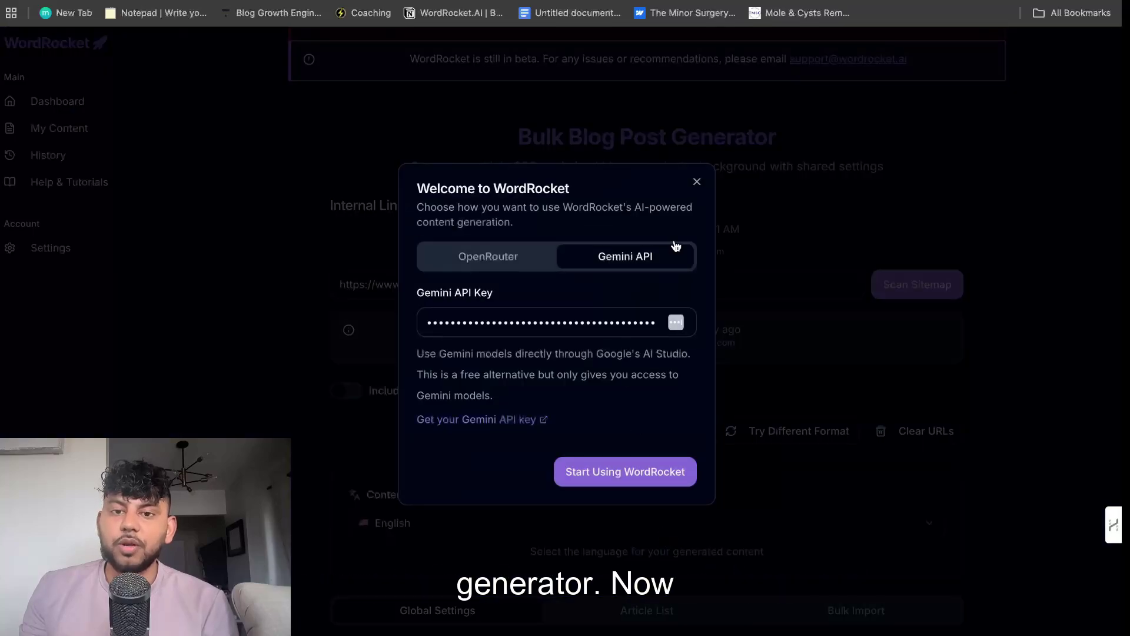
pyautogui.click(625, 471)
pyautogui.scroll(-5, 724, 394)
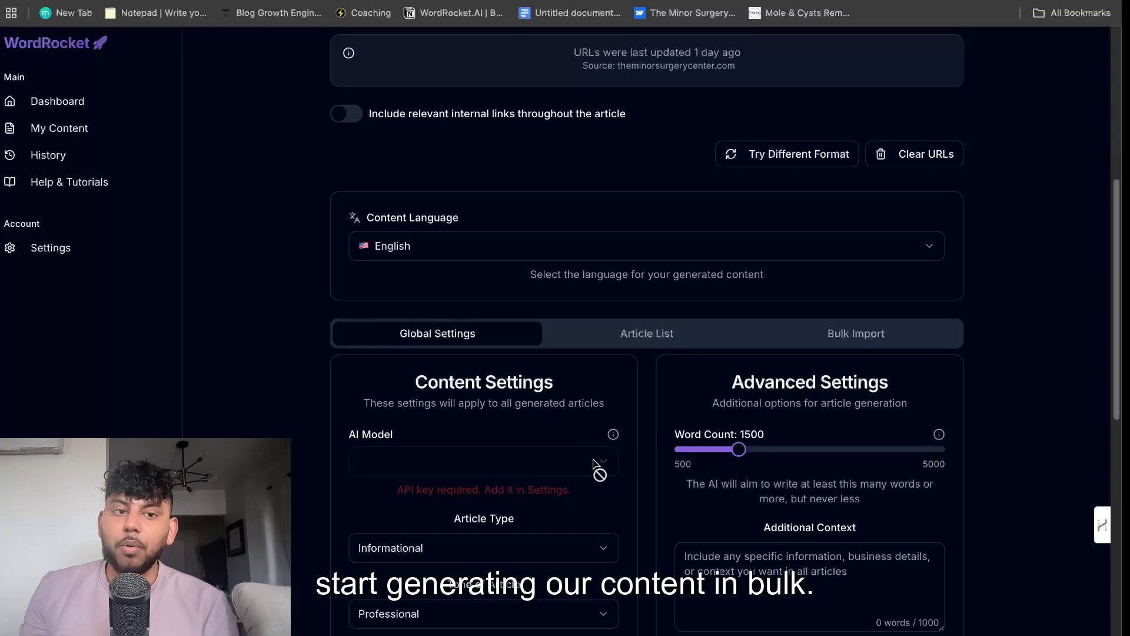
pyautogui.click(596, 462)
pyautogui.scroll(-3, 483, 412)
pyautogui.click(388, 352)
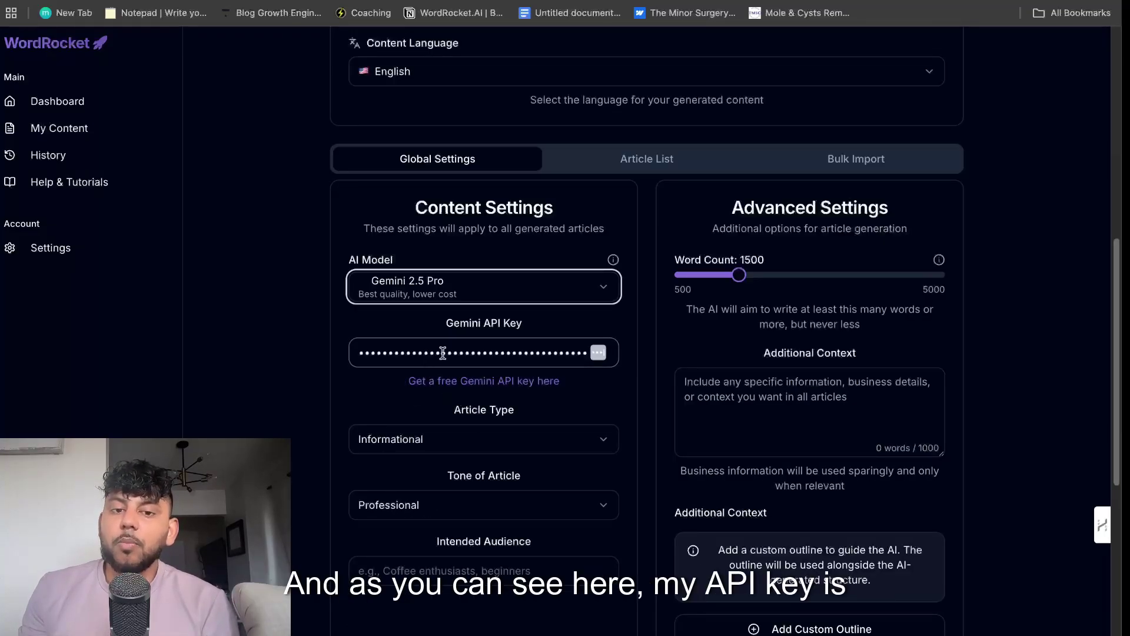
pyautogui.scroll(5, 547, 352)
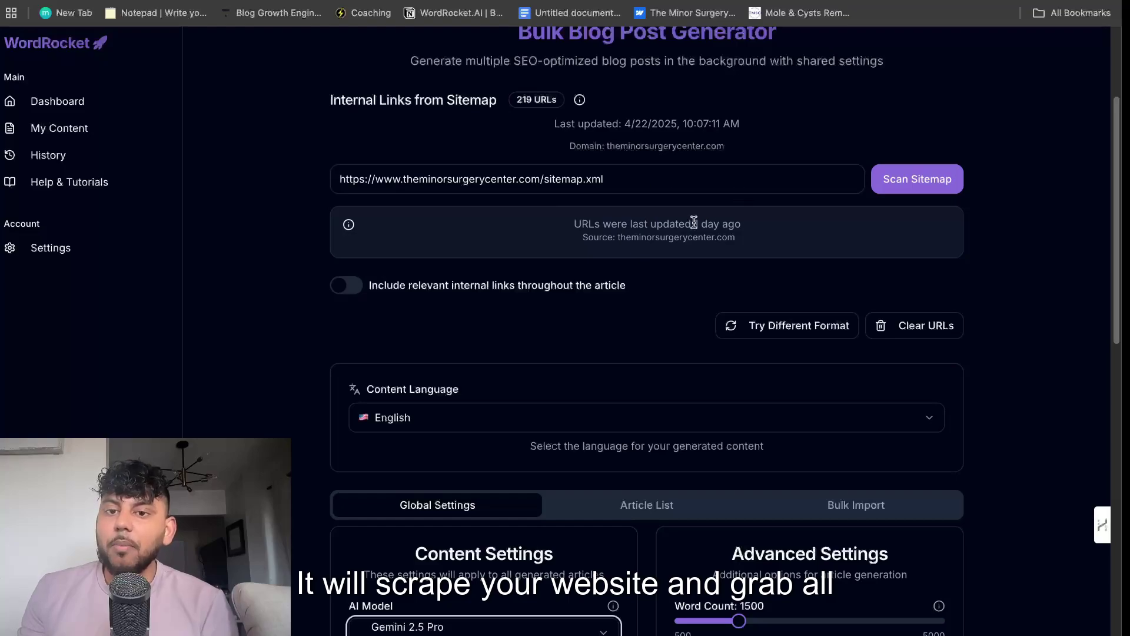
# - Scan the sitemap for 219 URLs and turn on the Interactive HTML Element option
pyautogui.click(881, 182)
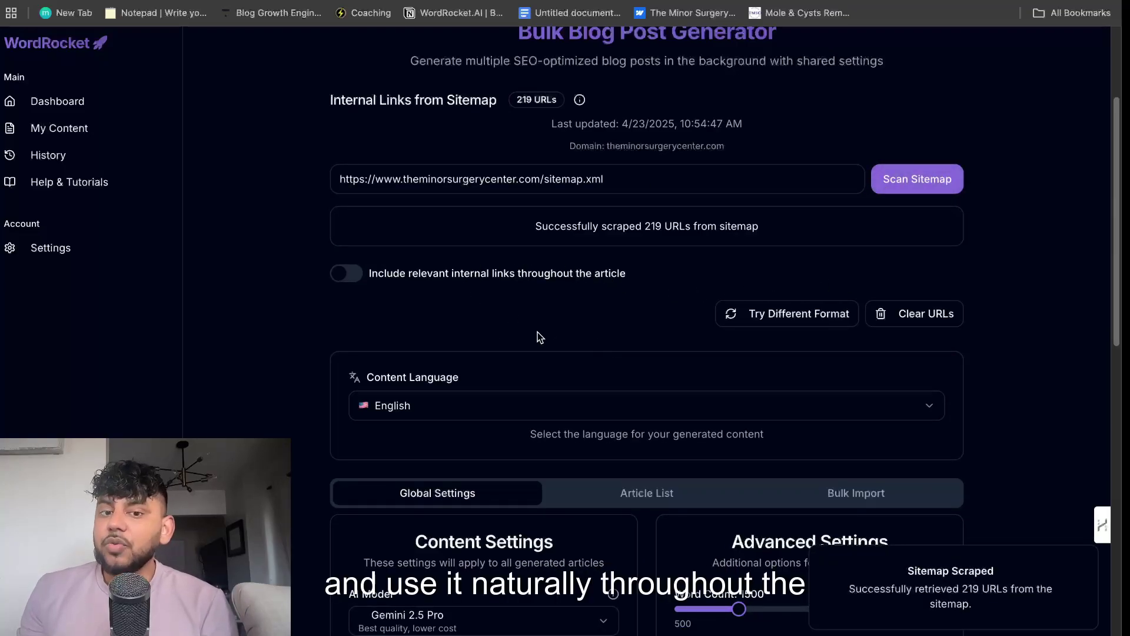
pyautogui.scroll(-8, 628, 361)
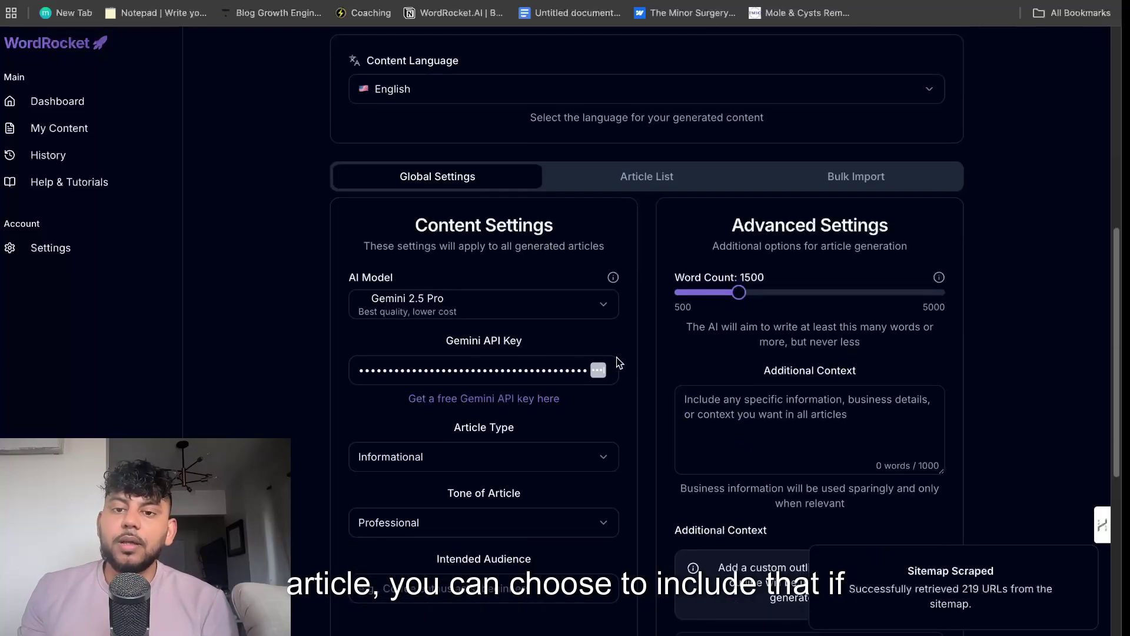
pyautogui.scroll(-4, 812, 486)
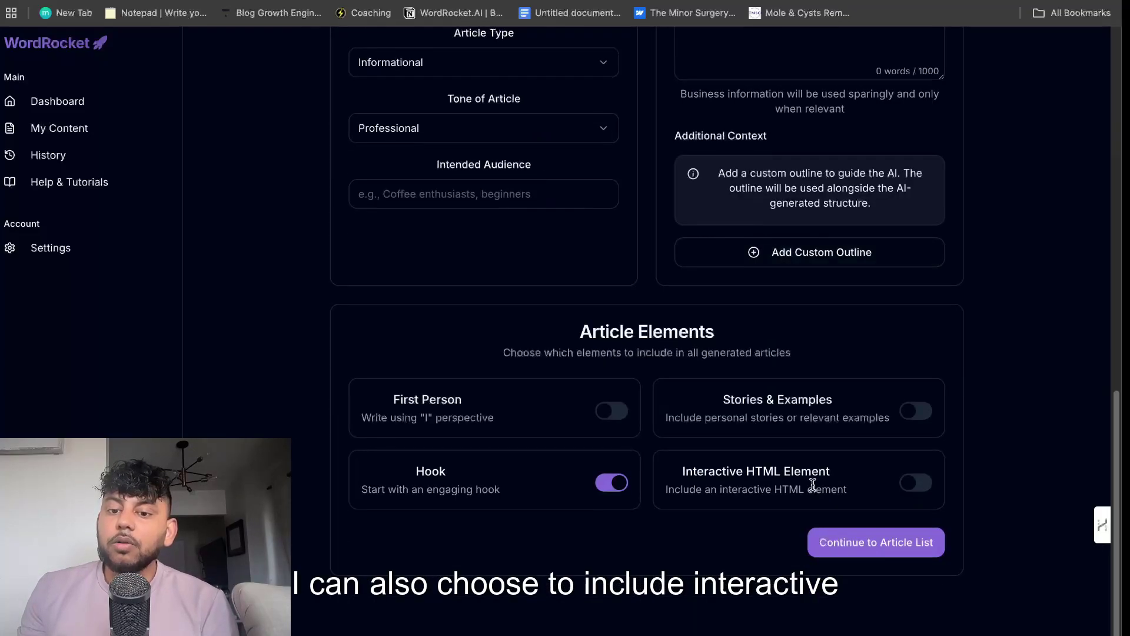
pyautogui.click(909, 486)
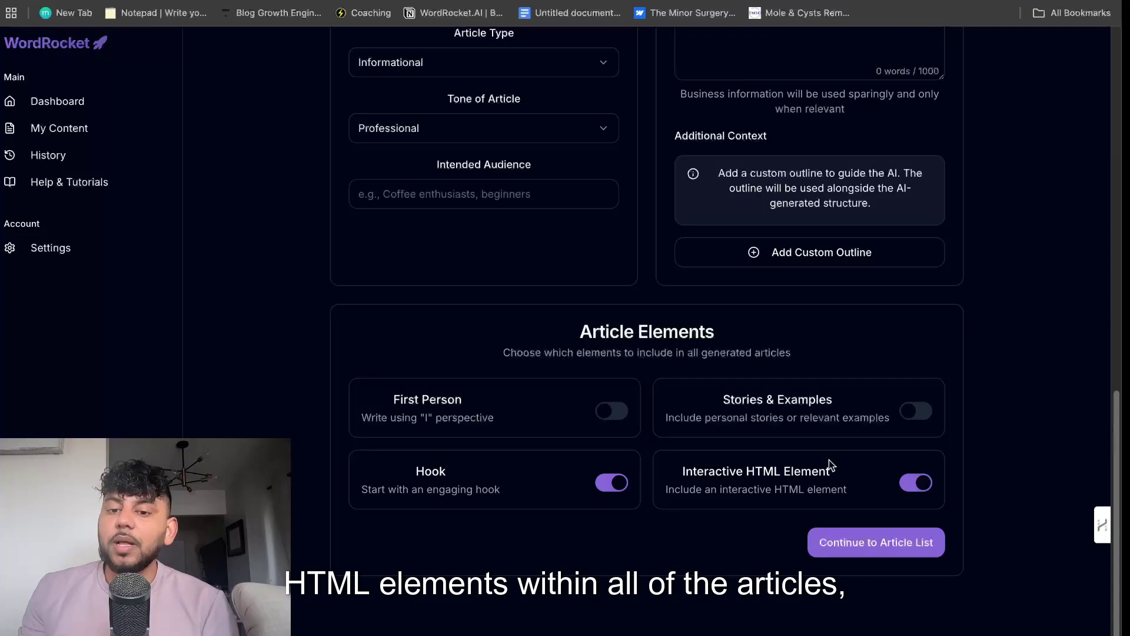
pyautogui.scroll(1, 749, 442)
pyautogui.scroll(5, 749, 442)
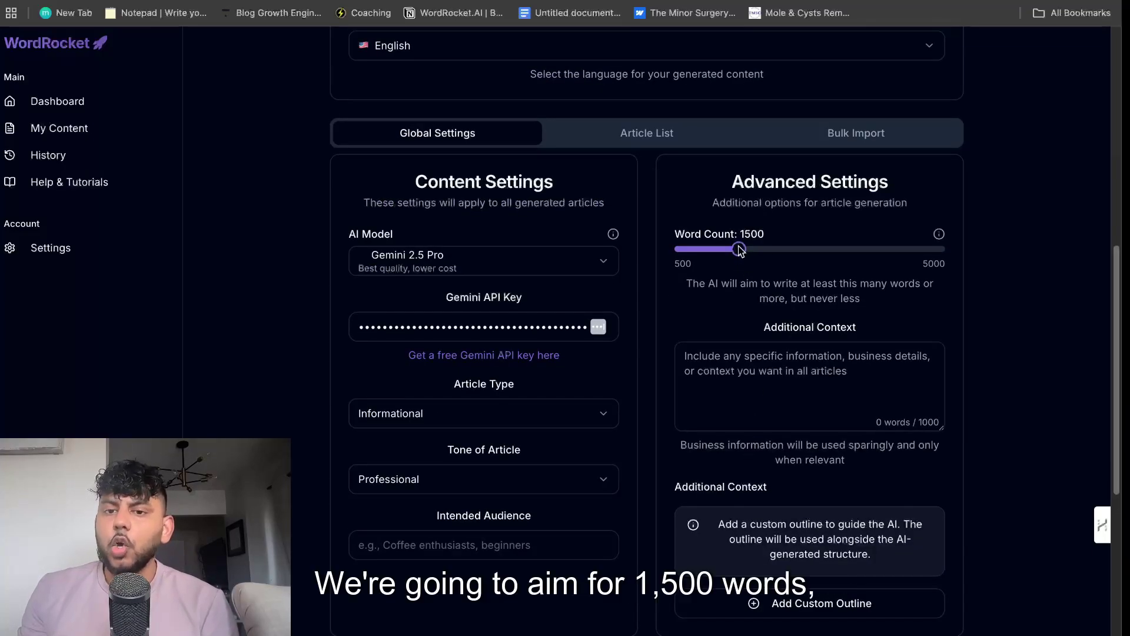
# - Raise the target word count to 1800 and keep Informational as the article type
pyautogui.moveTo(739, 248); pyautogui.dragTo(759, 249)
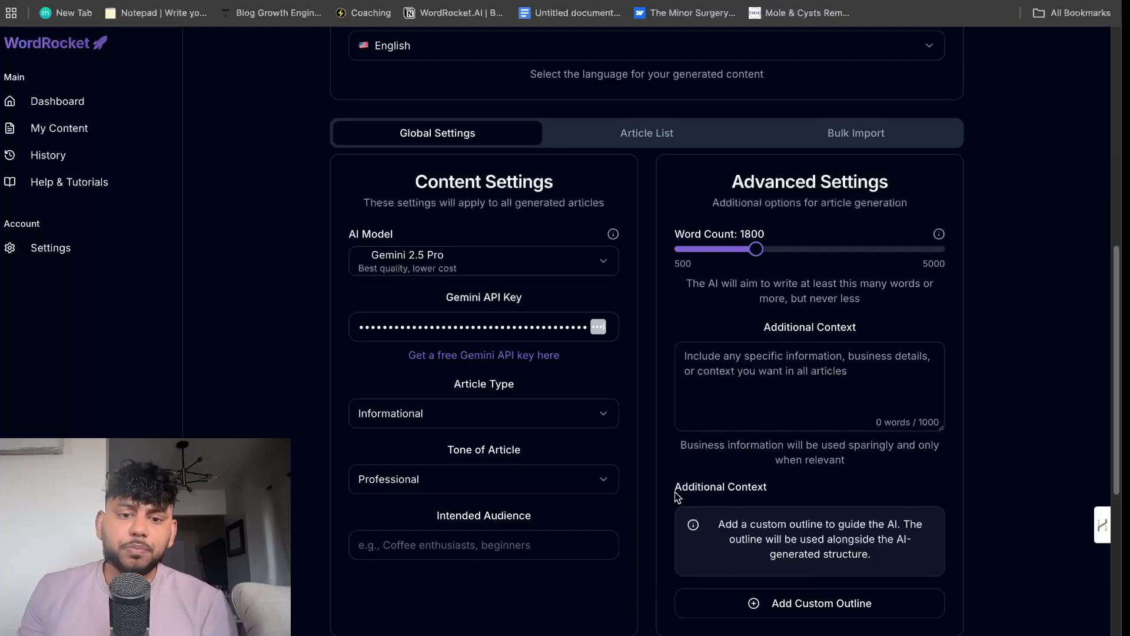
pyautogui.scroll(-5, 681, 443)
pyautogui.scroll(4, 512, 270)
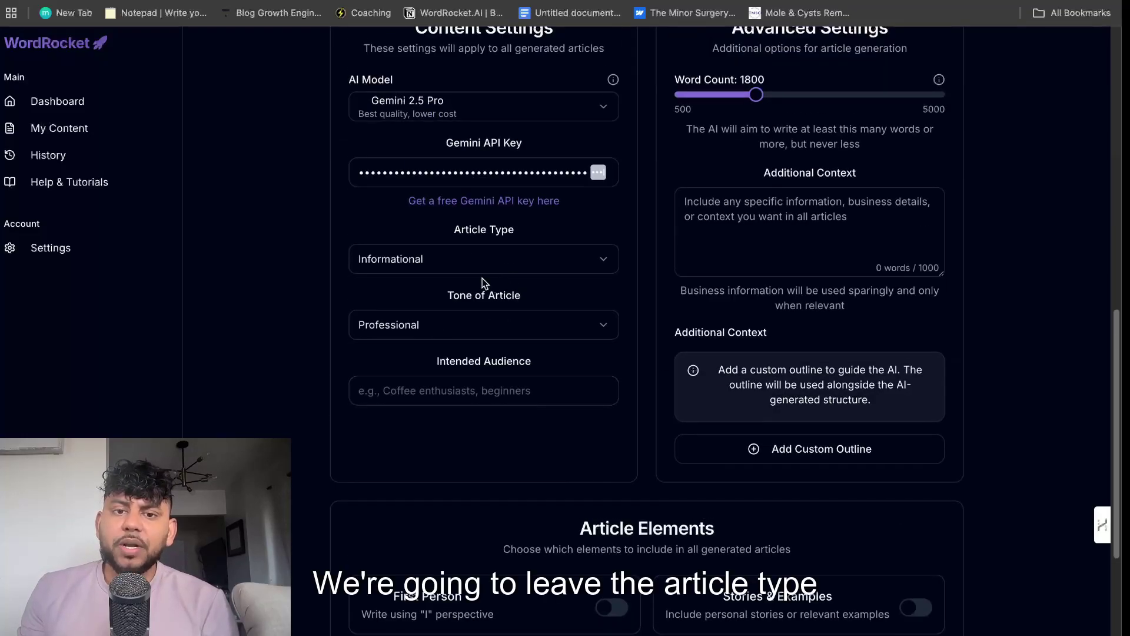
pyautogui.scroll(-1, 482, 278)
pyautogui.click(477, 259)
pyautogui.click(480, 262)
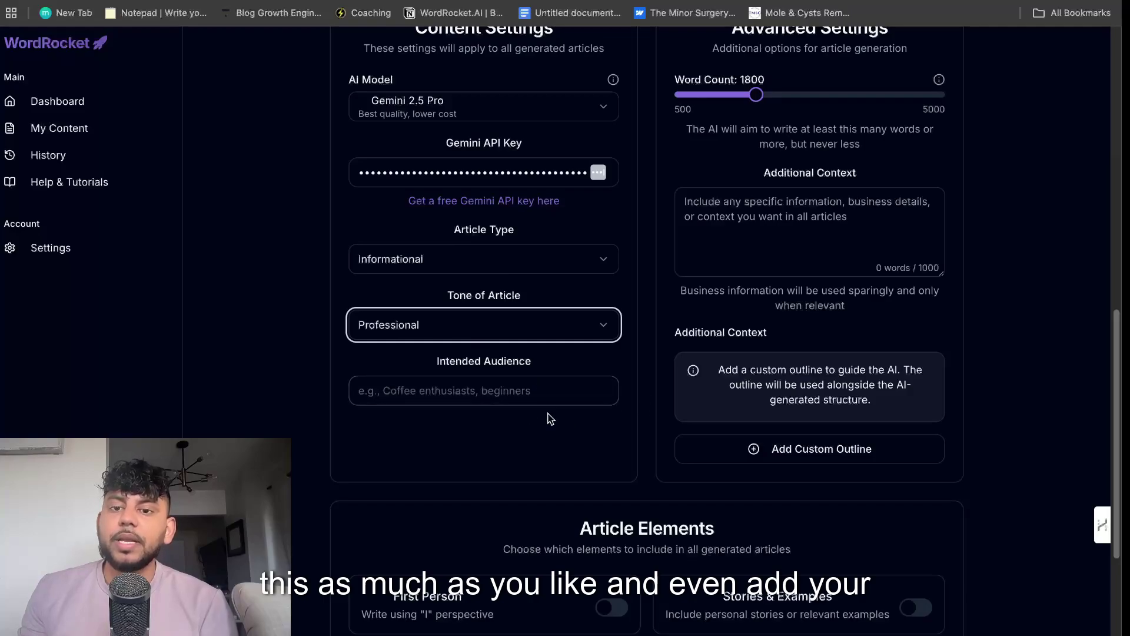
# - Turn on First Person writing in Article Elements, leaving Stories & Examples off
pyautogui.scroll(-3, 851, 390)
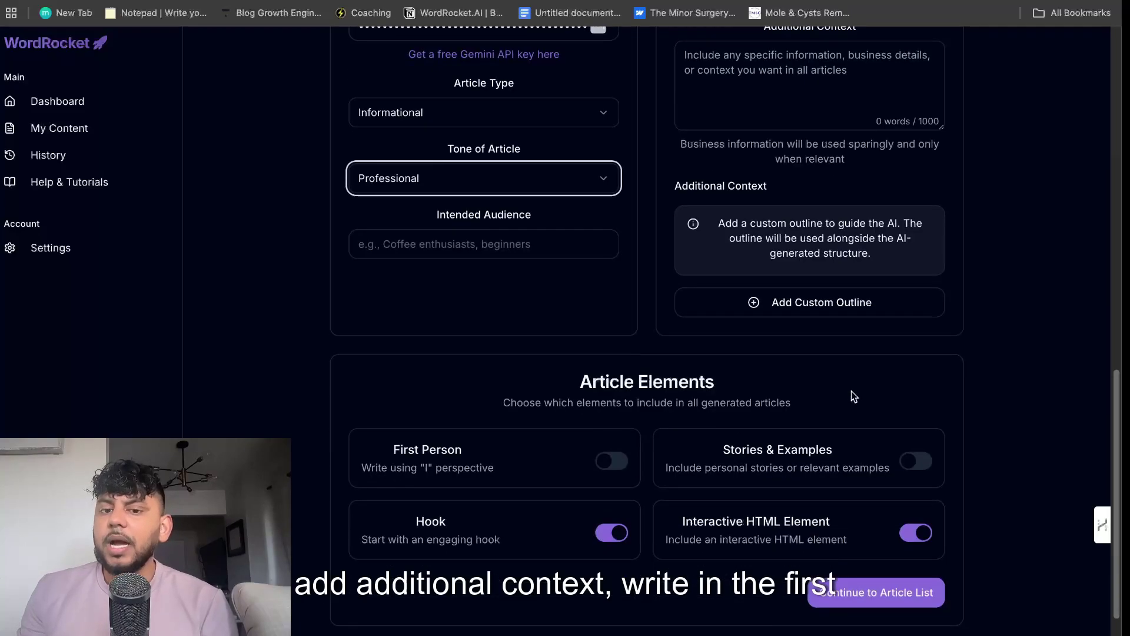
pyautogui.click(610, 410)
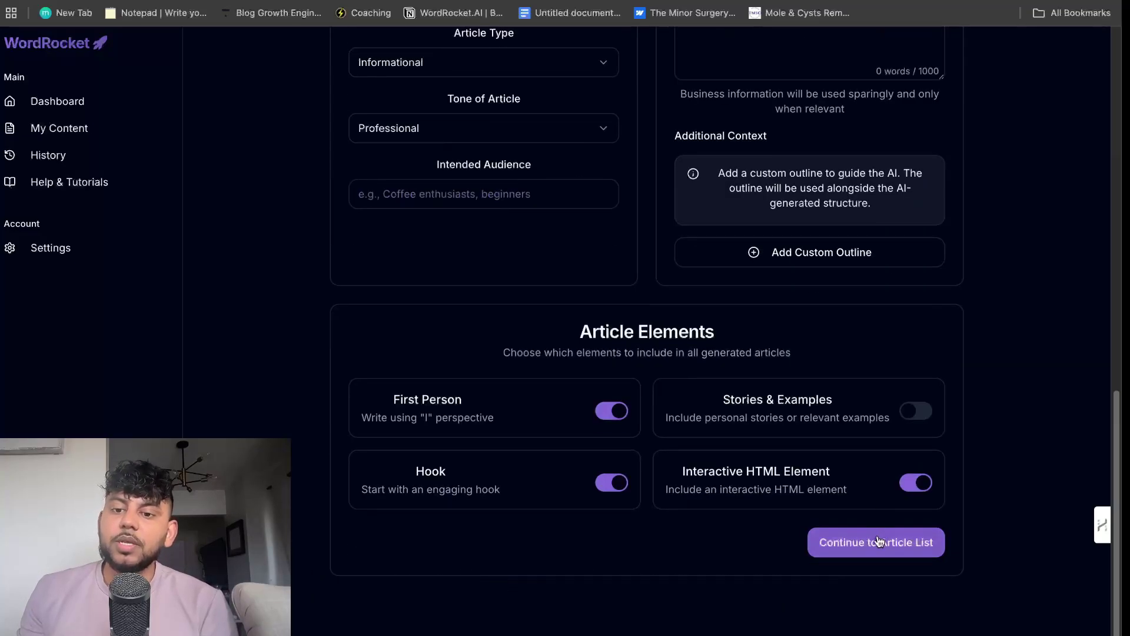
pyautogui.scroll(7, 868, 530)
pyautogui.scroll(-8, 835, 341)
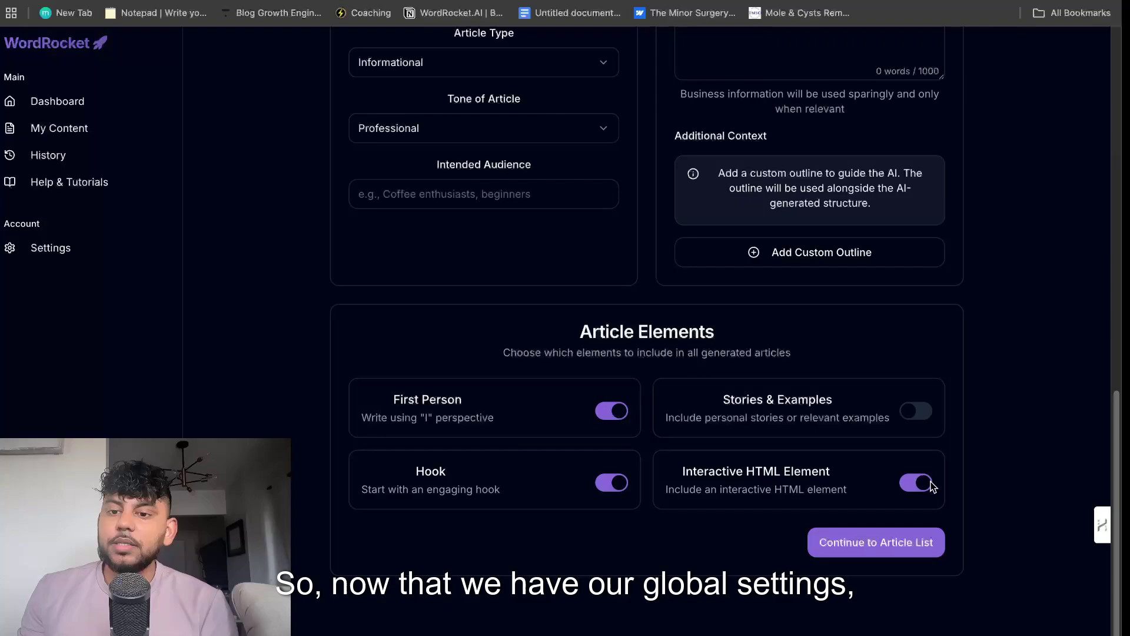
# - Continue to the Article List and enter the sales article topics in new rows
pyautogui.click(876, 542)
pyautogui.click(517, 494)
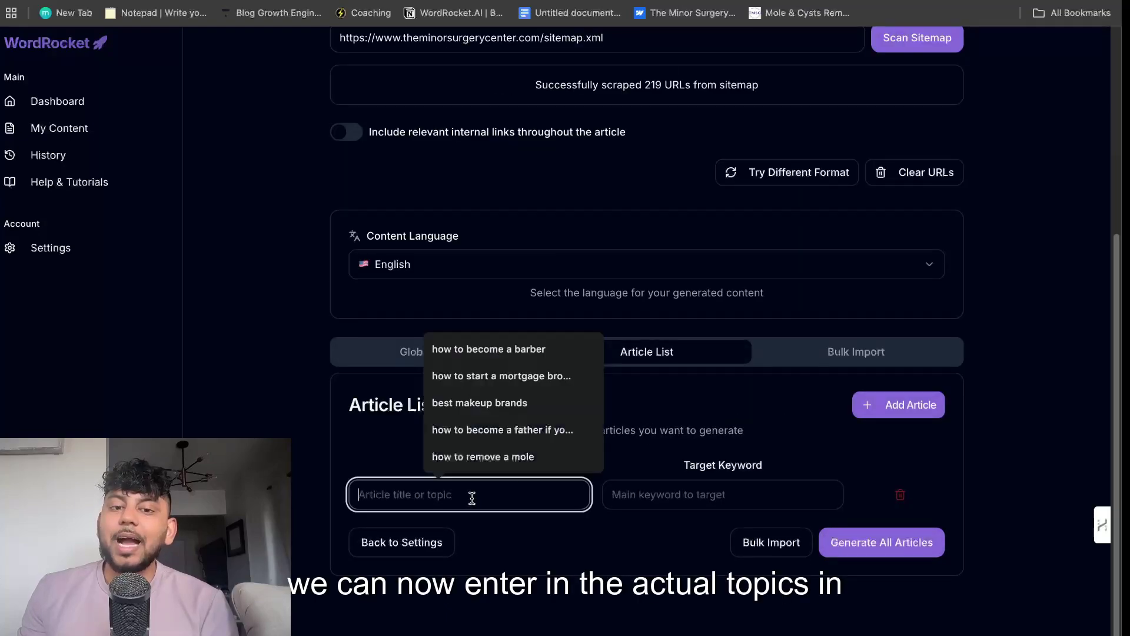
pyautogui.write('how to become a sales leader')
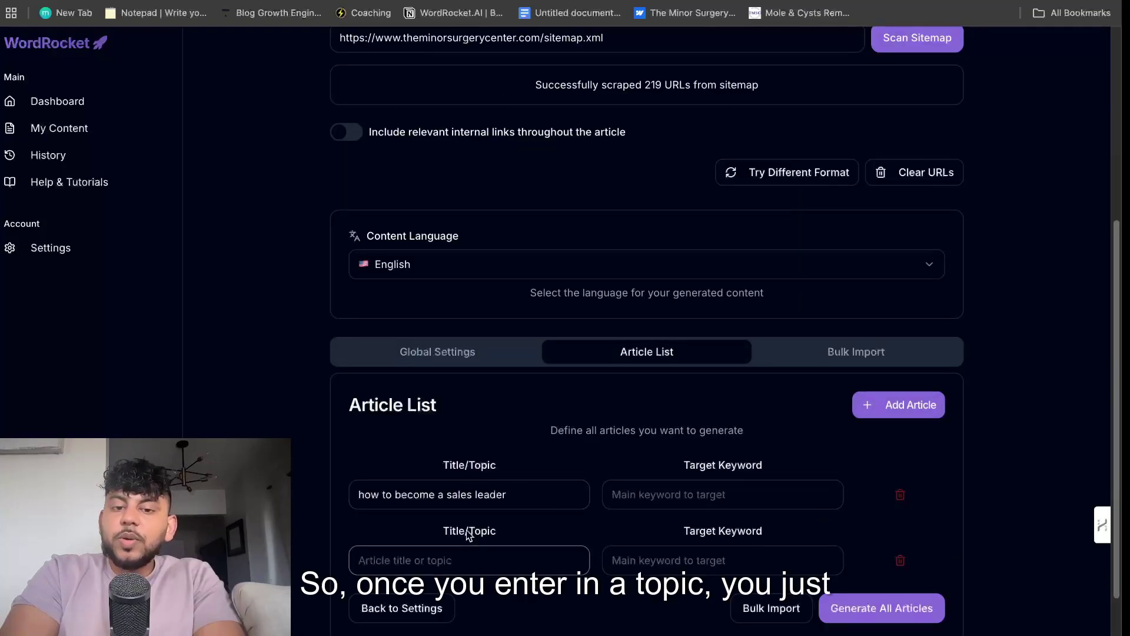
pyautogui.click(520, 560)
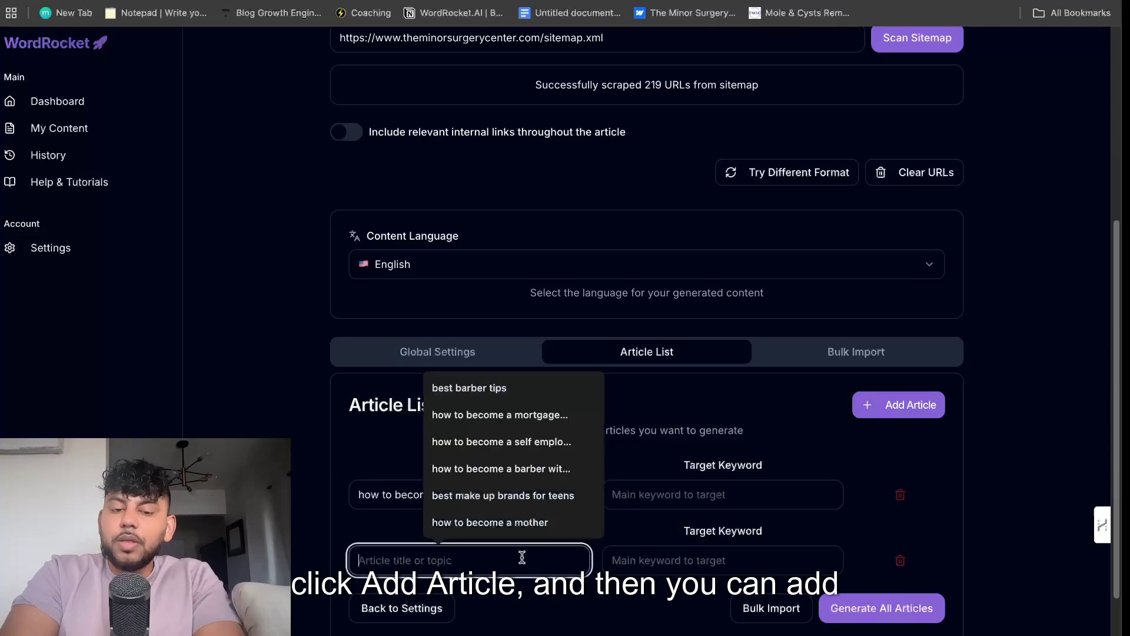
pyautogui.click(378, 535)
pyautogui.click(404, 559)
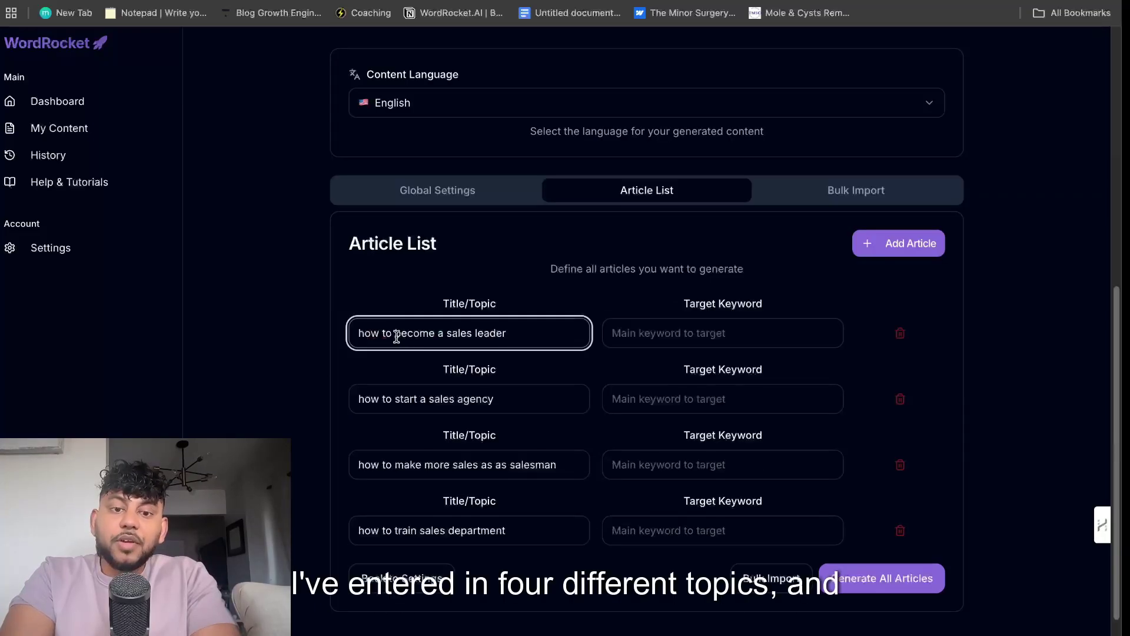
# - Set the first two target keywords to 'become a sales leader' and 'start a sales agency'
pyautogui.moveTo(395, 334); pyautogui.dragTo(511, 334)
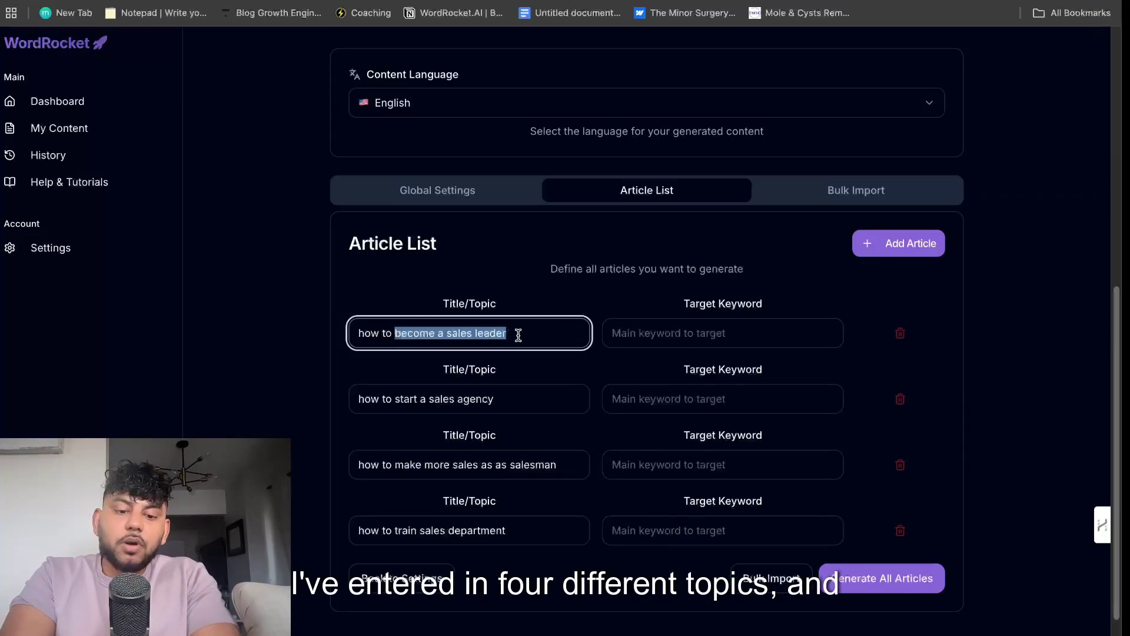
pyautogui.hotkey('ctrl', 'c')
pyautogui.click(693, 331)
pyautogui.hotkey('ctrl', 'v')
pyautogui.moveTo(398, 399); pyautogui.dragTo(535, 396)
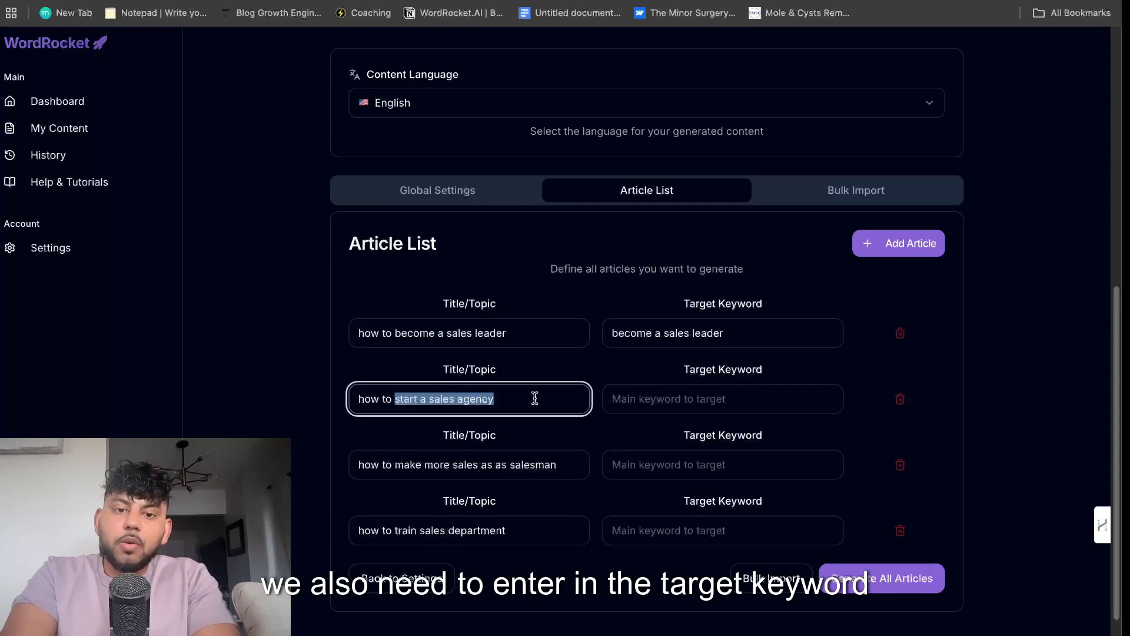
pyautogui.hotkey('ctrl', 'c')
pyautogui.click(699, 397)
pyautogui.hotkey('ctrl', 'v')
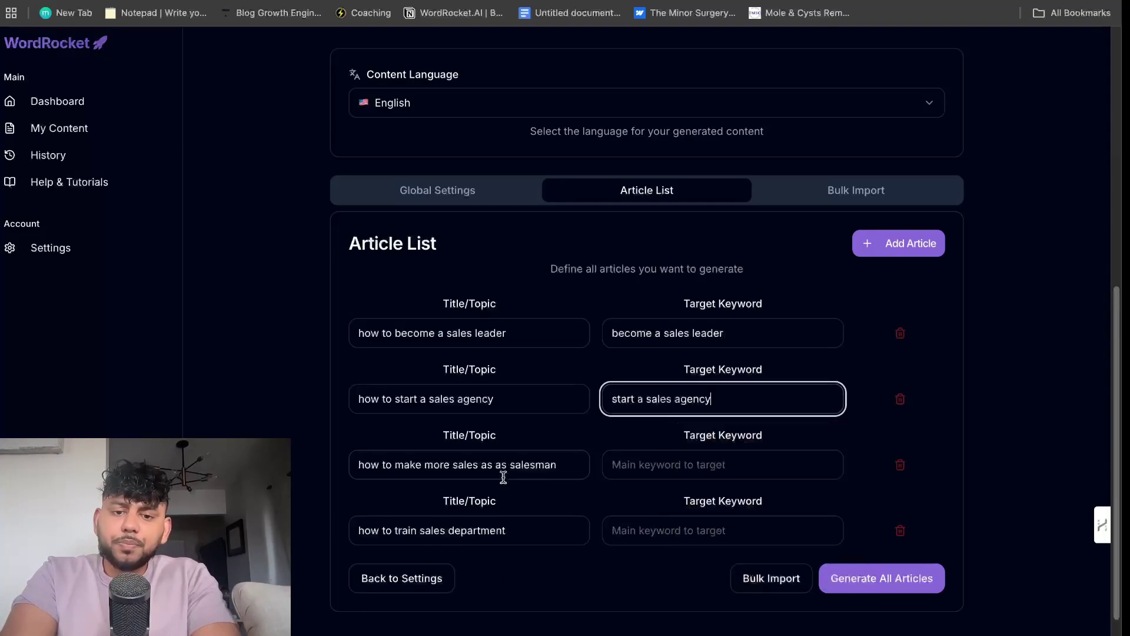
# - Use the full third and fourth topic titles as their rows' target keywords
pyautogui.tripleClick(406, 464)
pyautogui.hotkey('ctrl', 'c')
pyautogui.click(669, 465)
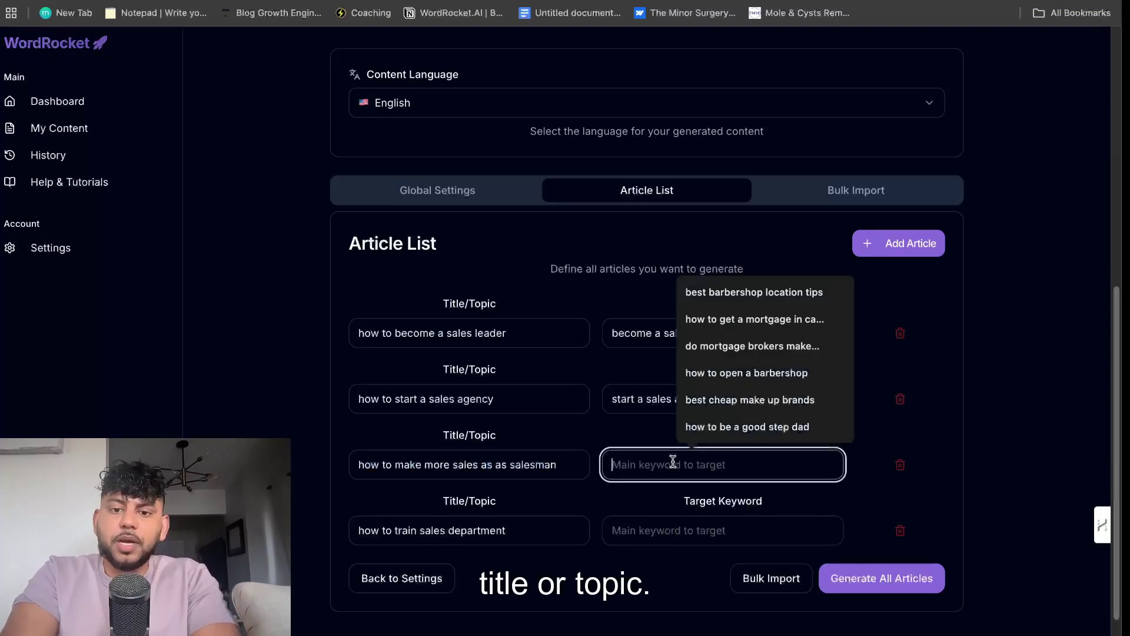
pyautogui.hotkey('ctrl', 'v')
pyautogui.tripleClick(454, 530)
pyautogui.hotkey('ctrl', 'c')
pyautogui.click(651, 530)
pyautogui.hotkey('ctrl', 'v')
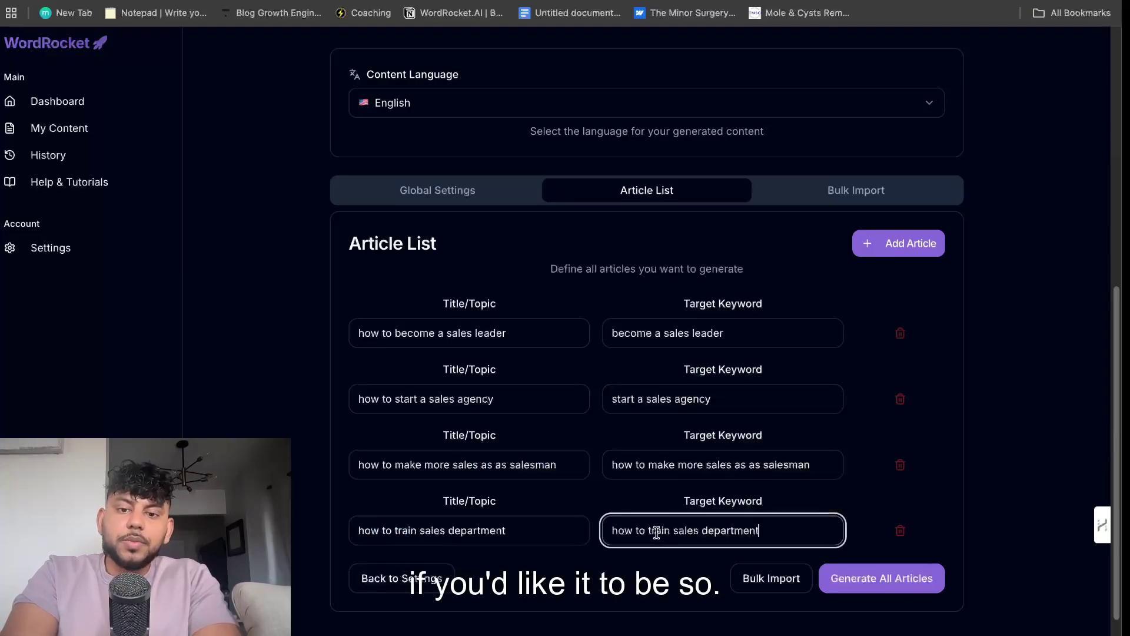
# - Glance back at Global Settings, then return to review the four-article list
pyautogui.scroll(-1, 789, 325)
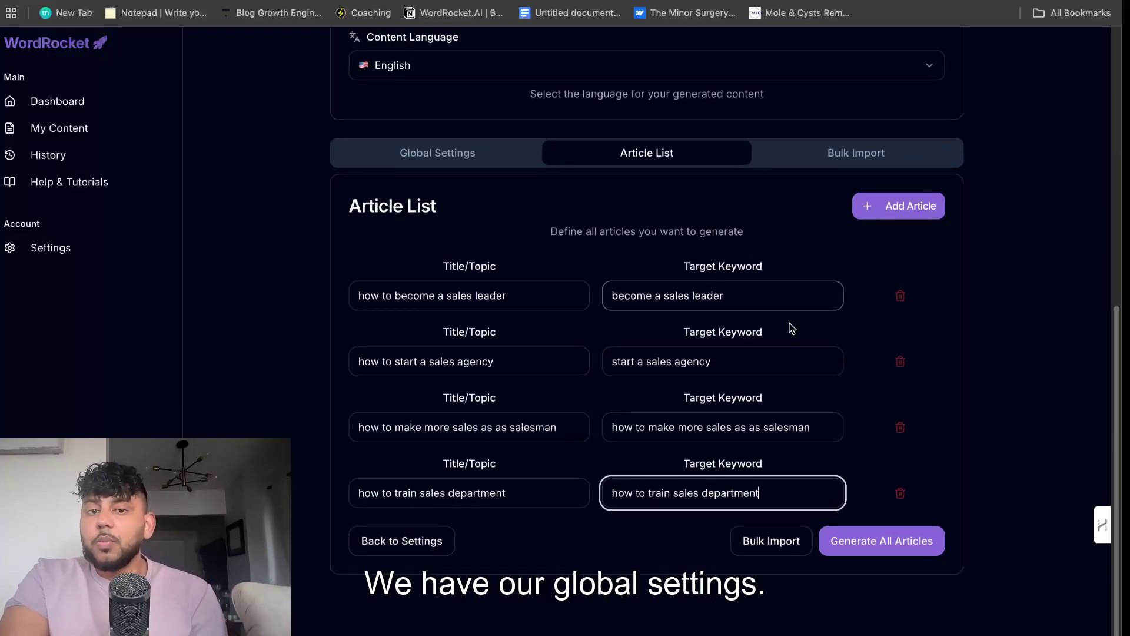
pyautogui.scroll(2, 341, 137)
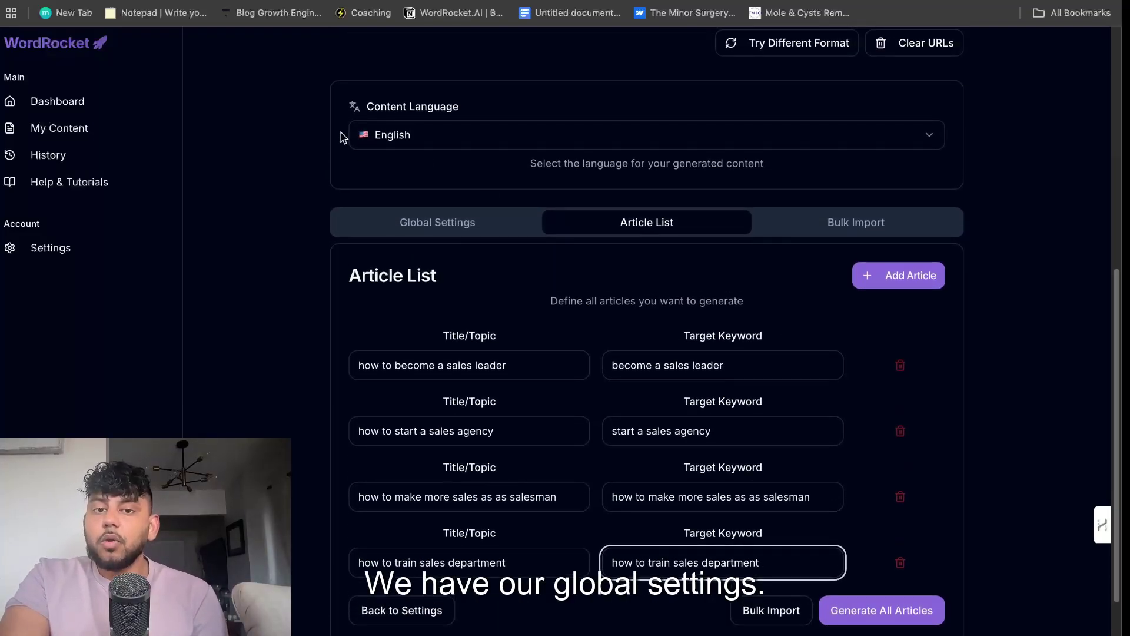
pyautogui.click(465, 225)
pyautogui.click(597, 218)
pyautogui.scroll(-2, 622, 293)
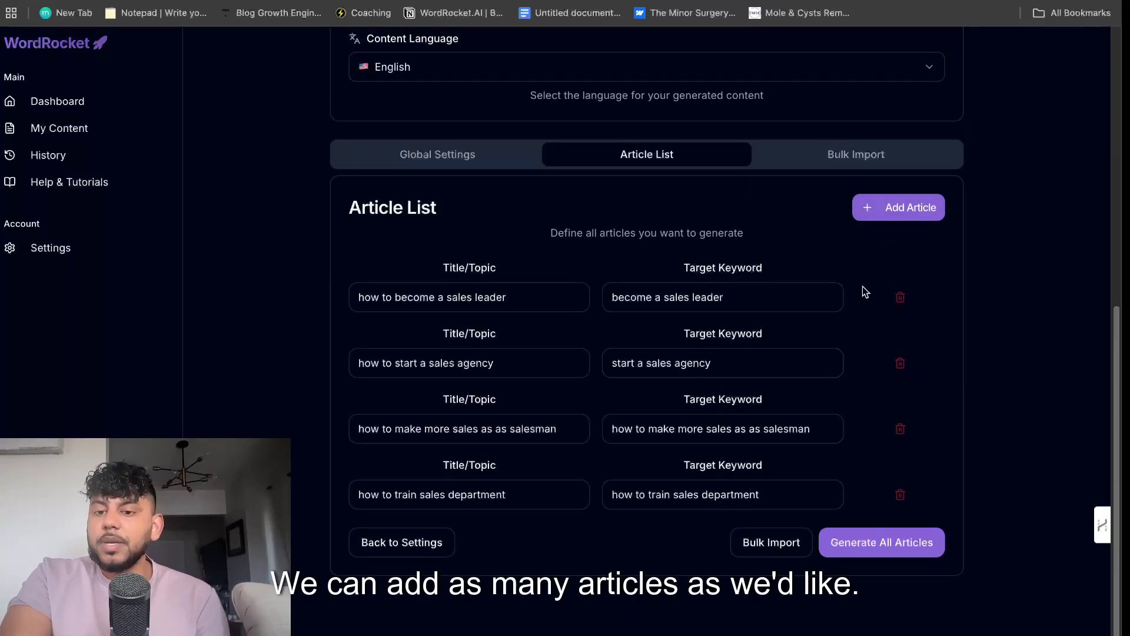
pyautogui.scroll(3, 865, 292)
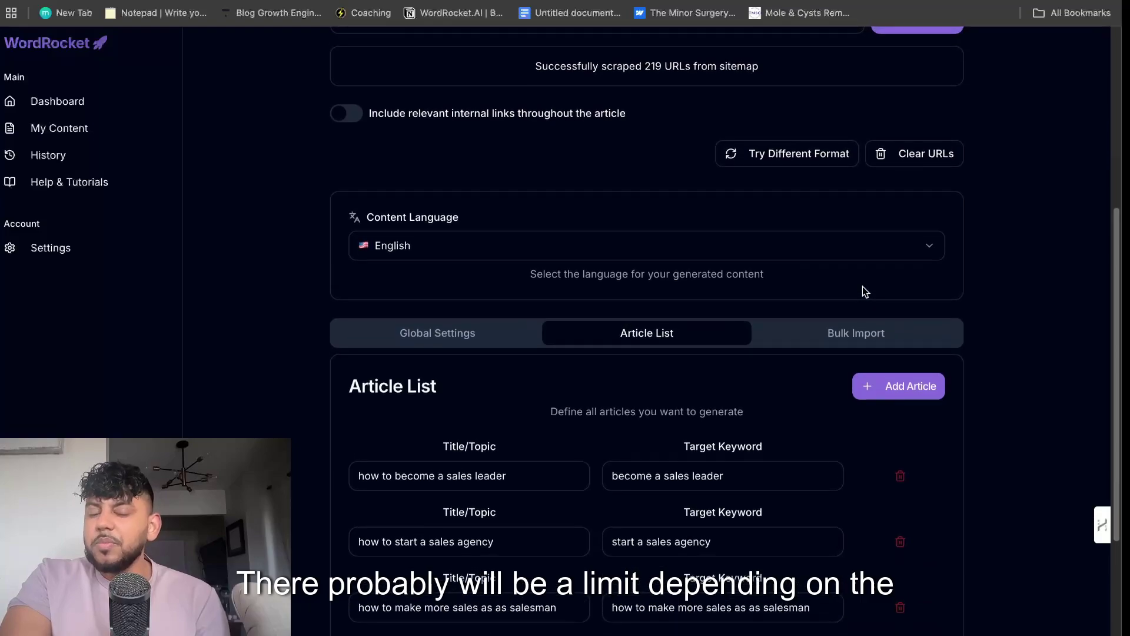
pyautogui.scroll(3, 864, 292)
pyautogui.scroll(-2, 584, 297)
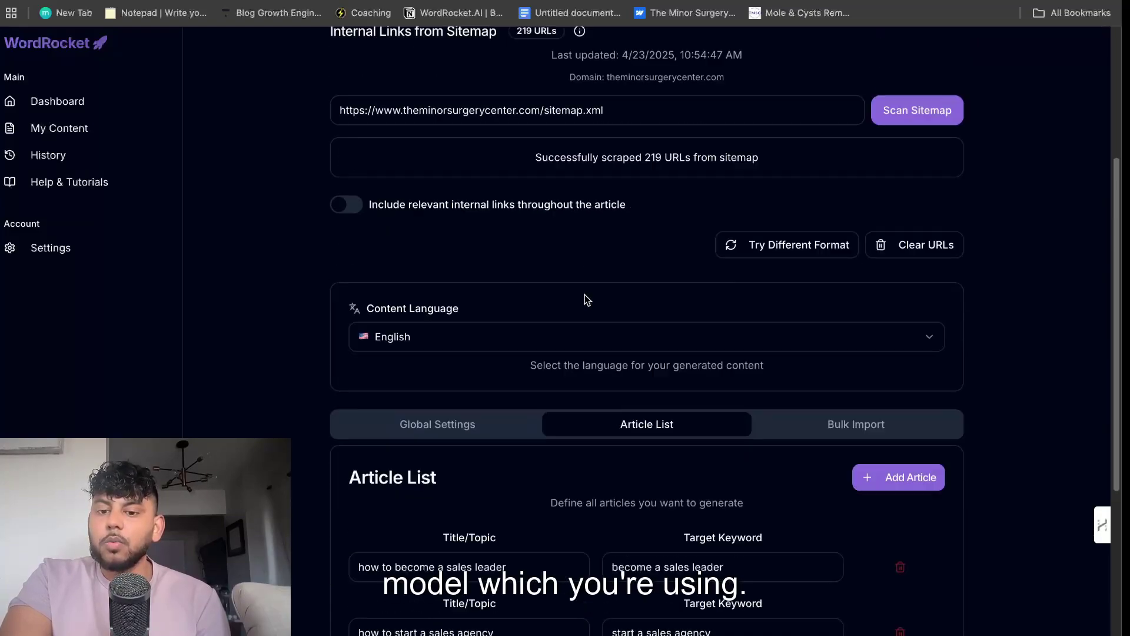
pyautogui.scroll(-3, 587, 300)
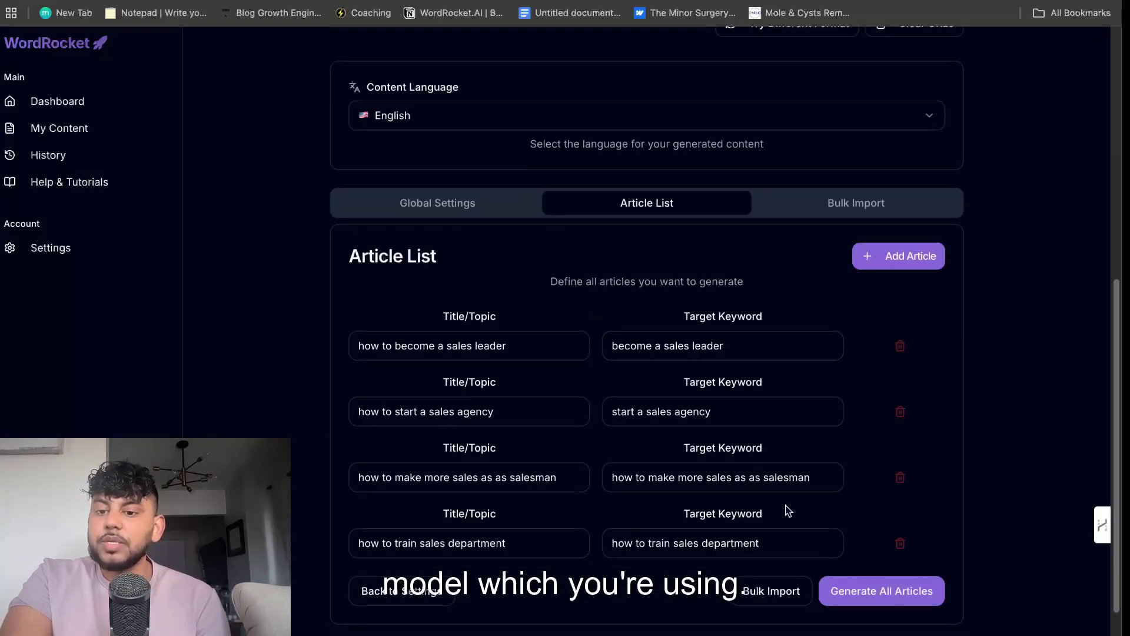
# - Generate all four sales articles at 1800 words each
pyautogui.click(859, 592)
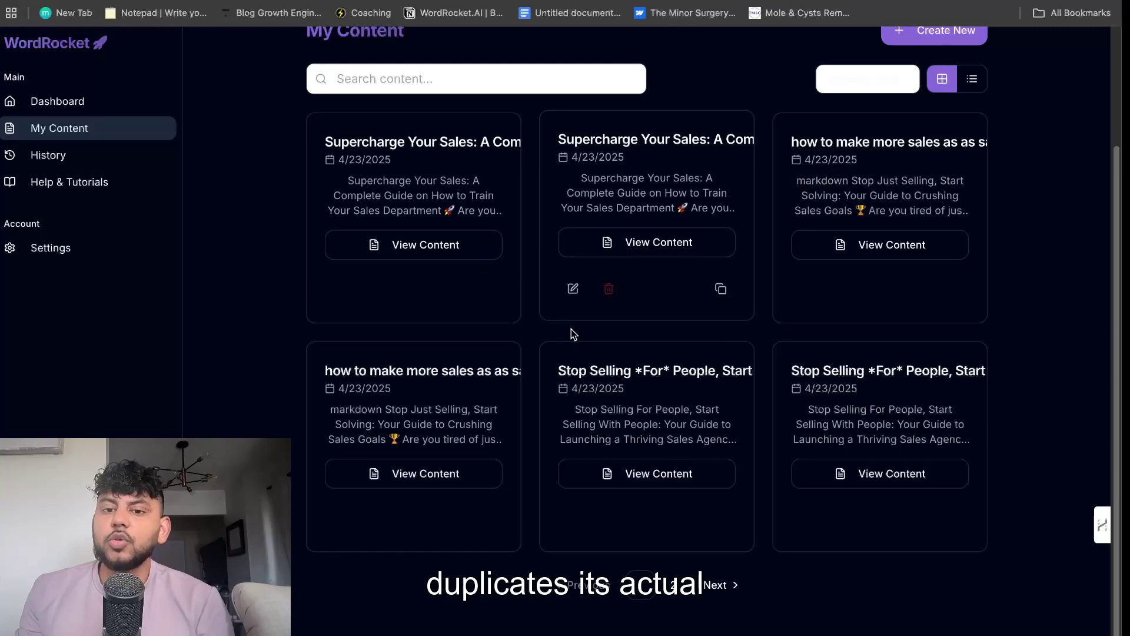
# - Open the sales department training article and briefly view its raw markdown
pyautogui.scroll(3, 432, 269)
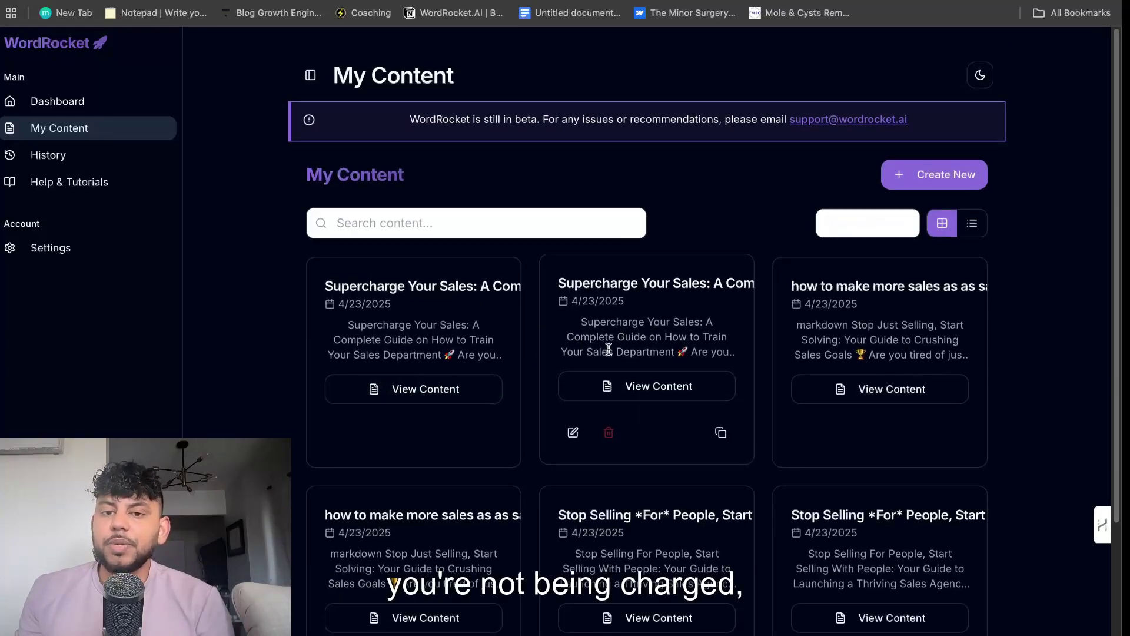
pyautogui.scroll(-1, 474, 341)
pyautogui.click(462, 360)
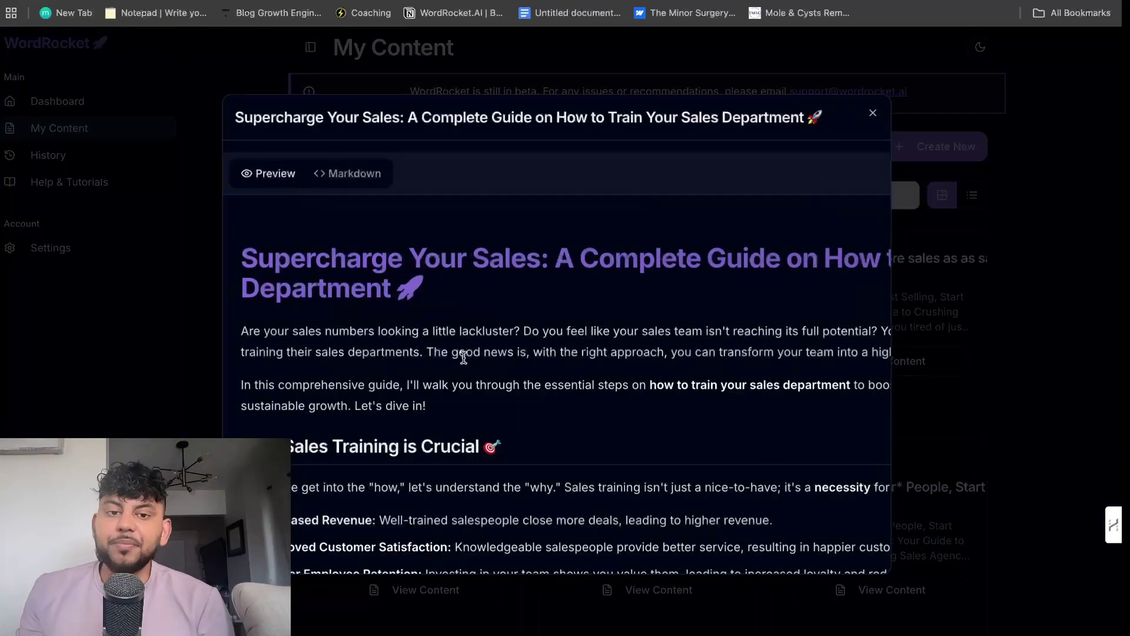
pyautogui.tripleClick(408, 274)
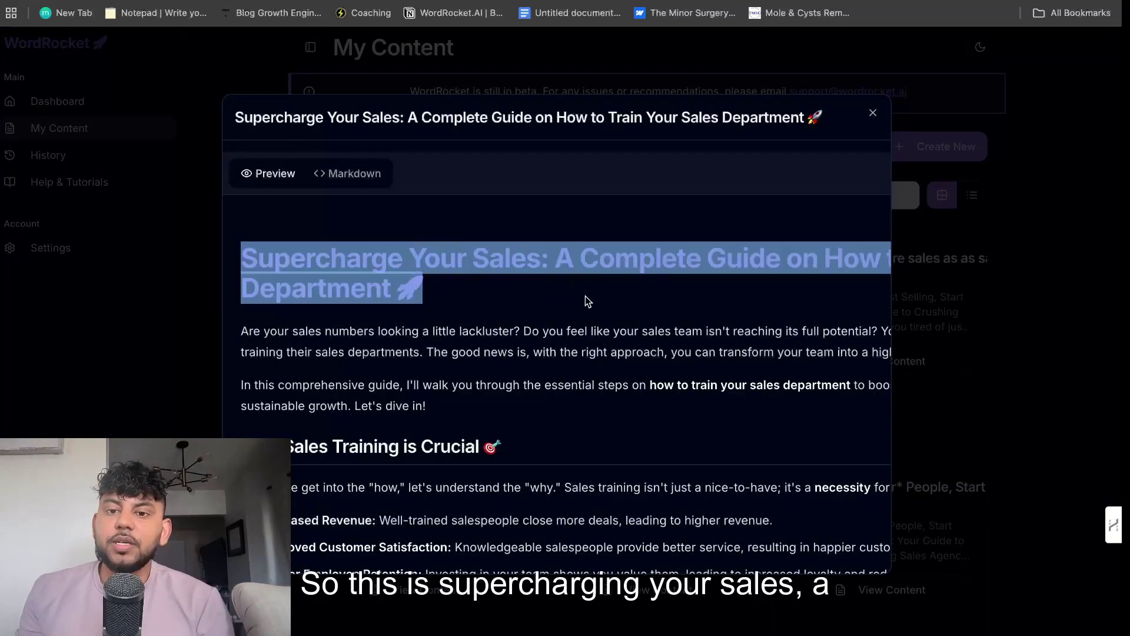
pyautogui.scroll(-1, 589, 300)
pyautogui.scroll(1, 582, 298)
pyautogui.scroll(-5, 660, 306)
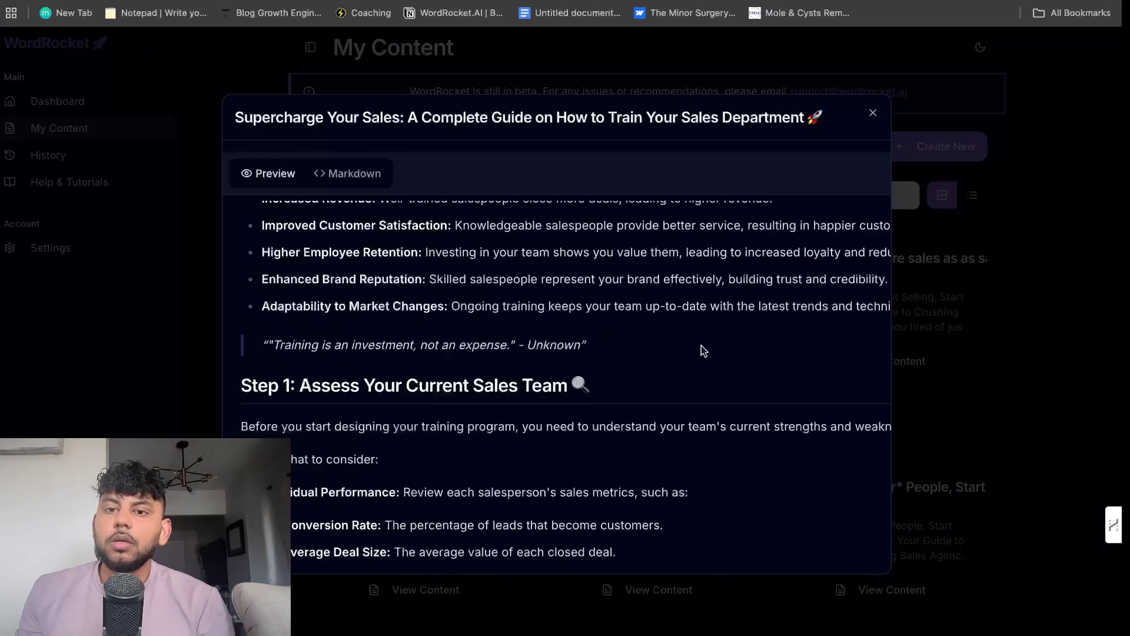
pyautogui.scroll(5, 676, 335)
pyautogui.click(350, 173)
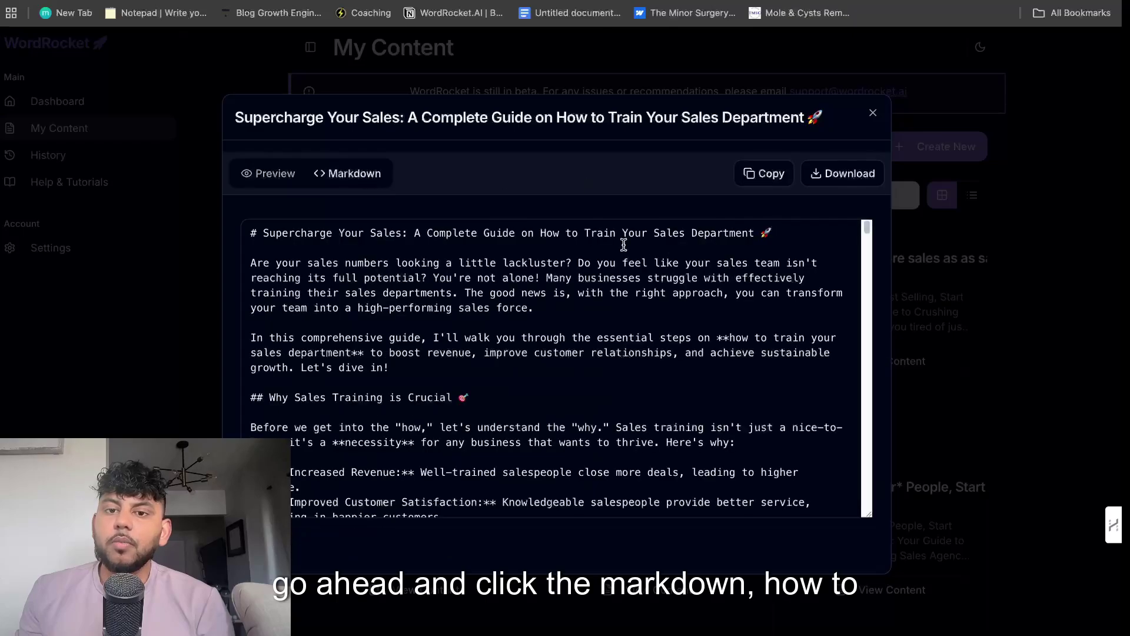
pyautogui.scroll(-1, 401, 242)
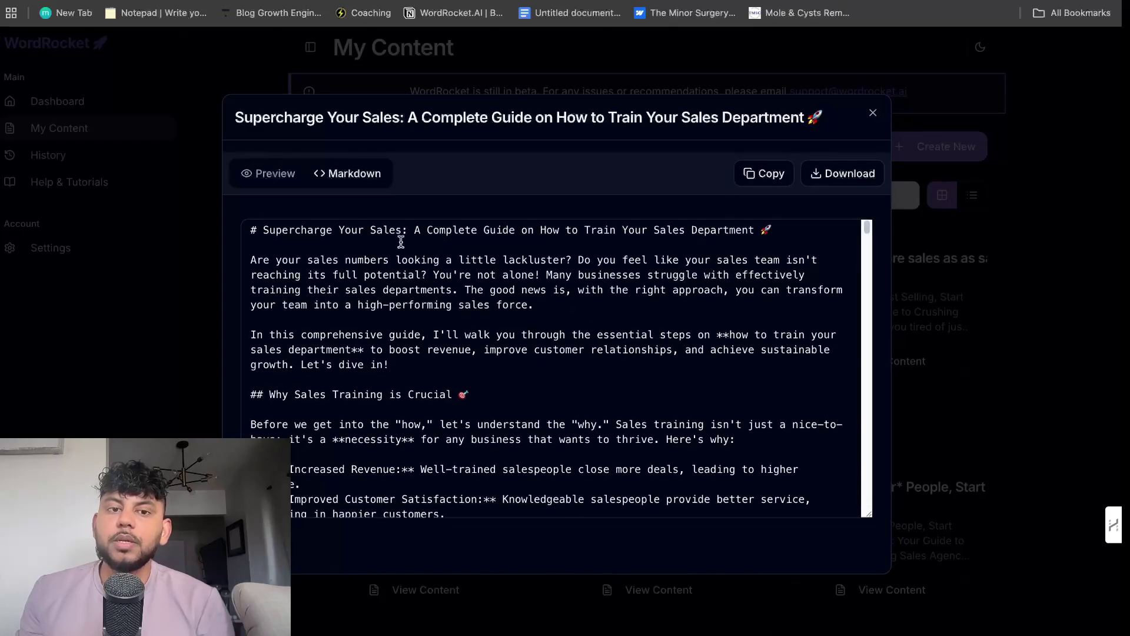
pyautogui.click(245, 177)
# - Read through the rendered training article, then close it
pyautogui.scroll(-15, 468, 385)
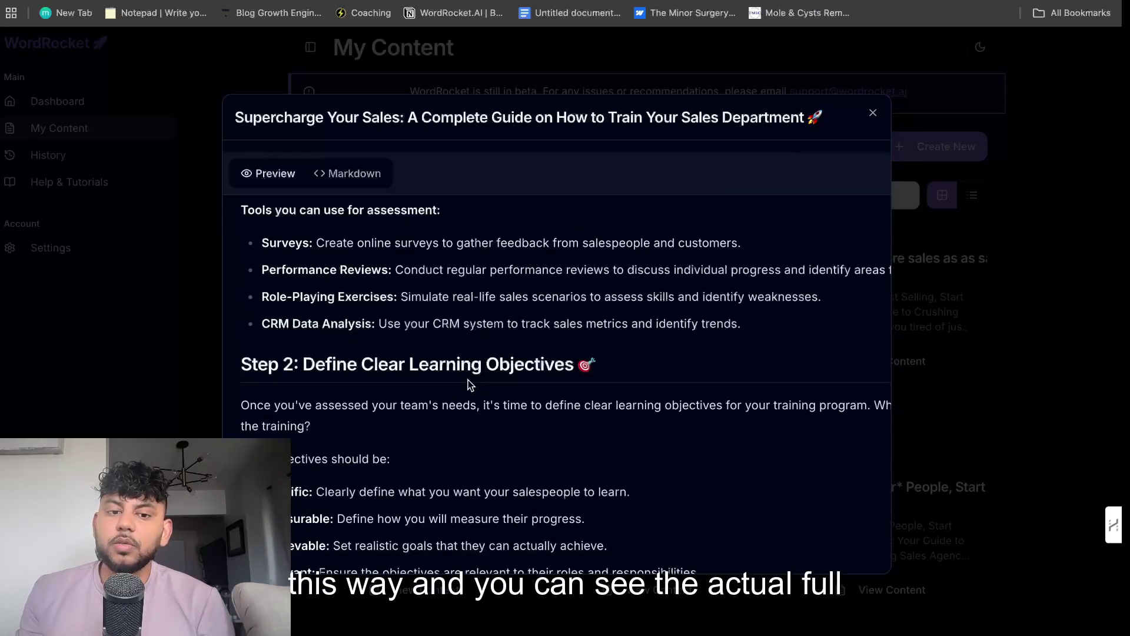
pyautogui.scroll(-15, 468, 385)
pyautogui.scroll(5, 468, 383)
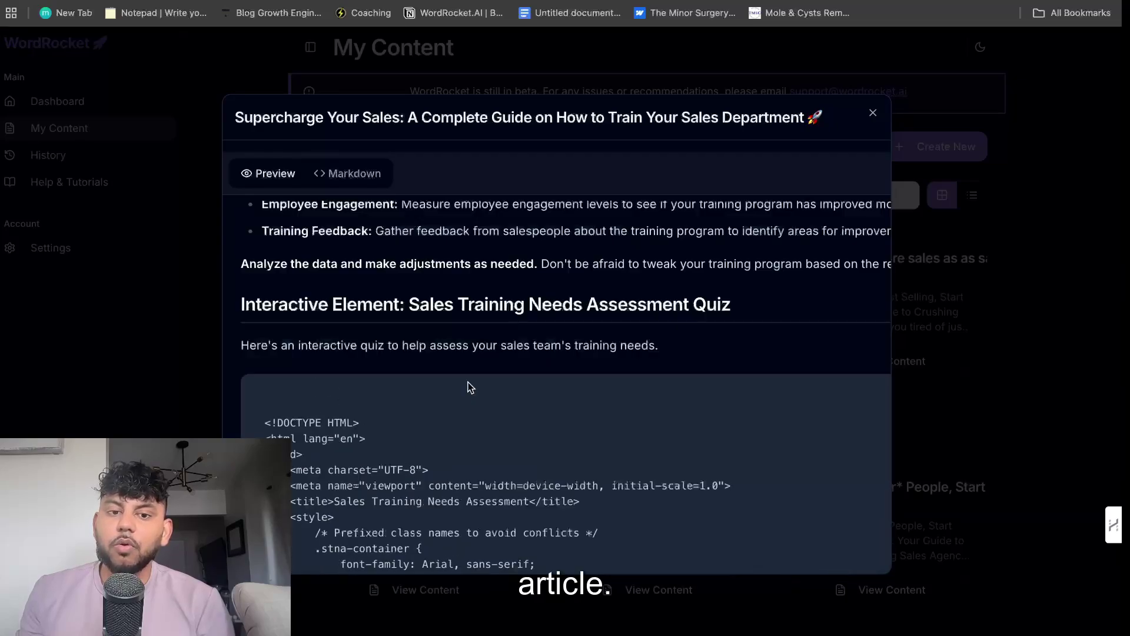
pyautogui.scroll(-3, 469, 387)
pyautogui.scroll(2, 385, 341)
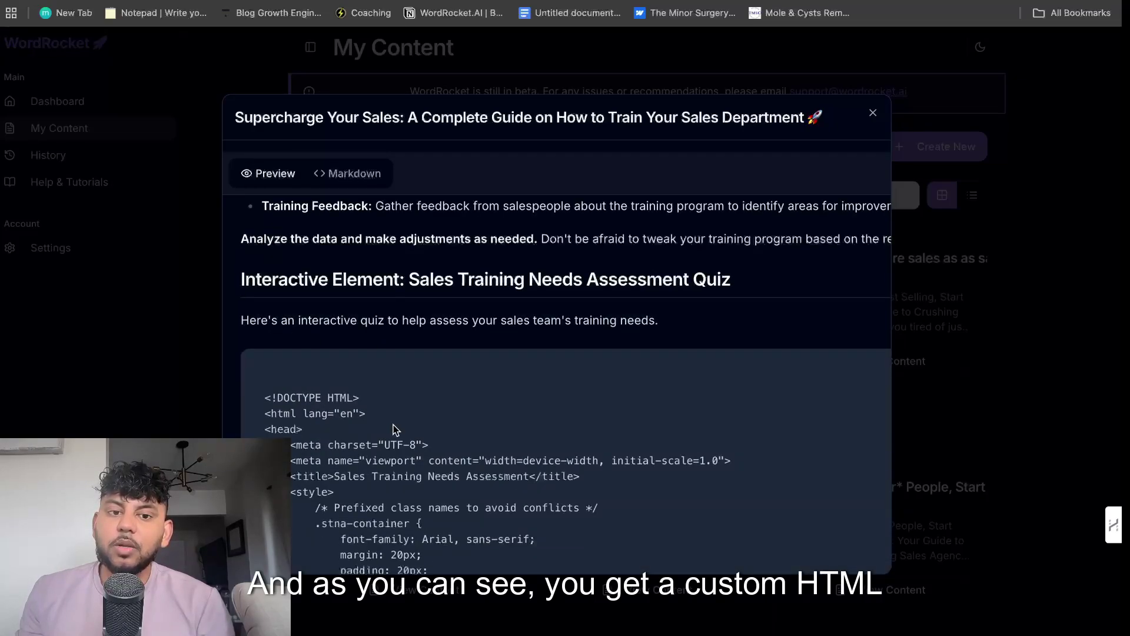
pyautogui.scroll(-20, 474, 388)
pyautogui.scroll(-1, 481, 400)
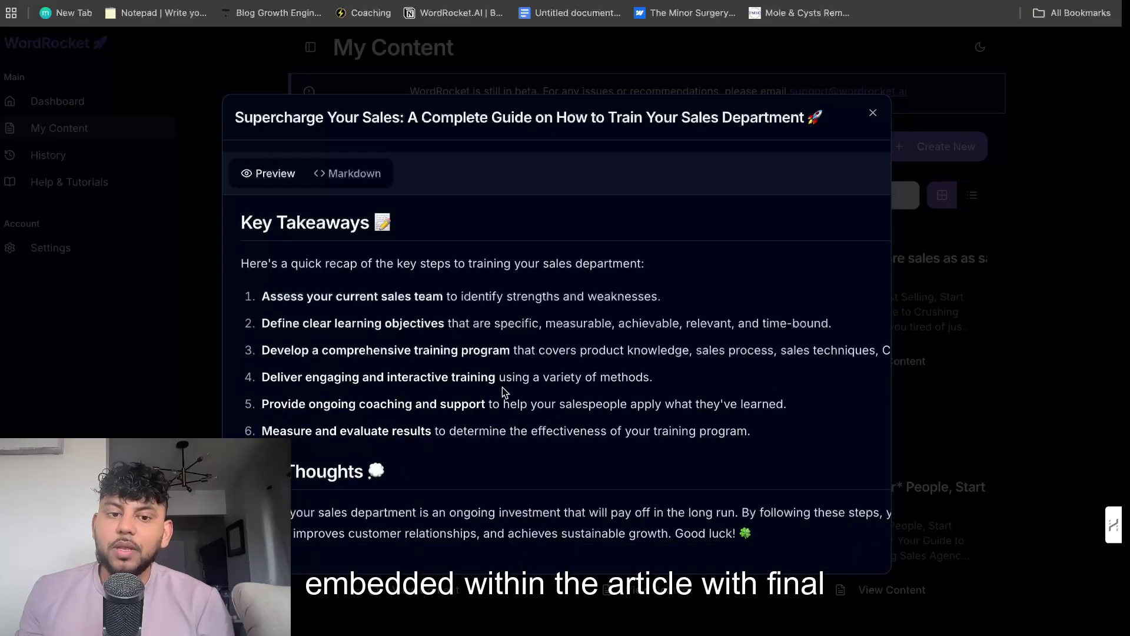
pyautogui.click(873, 113)
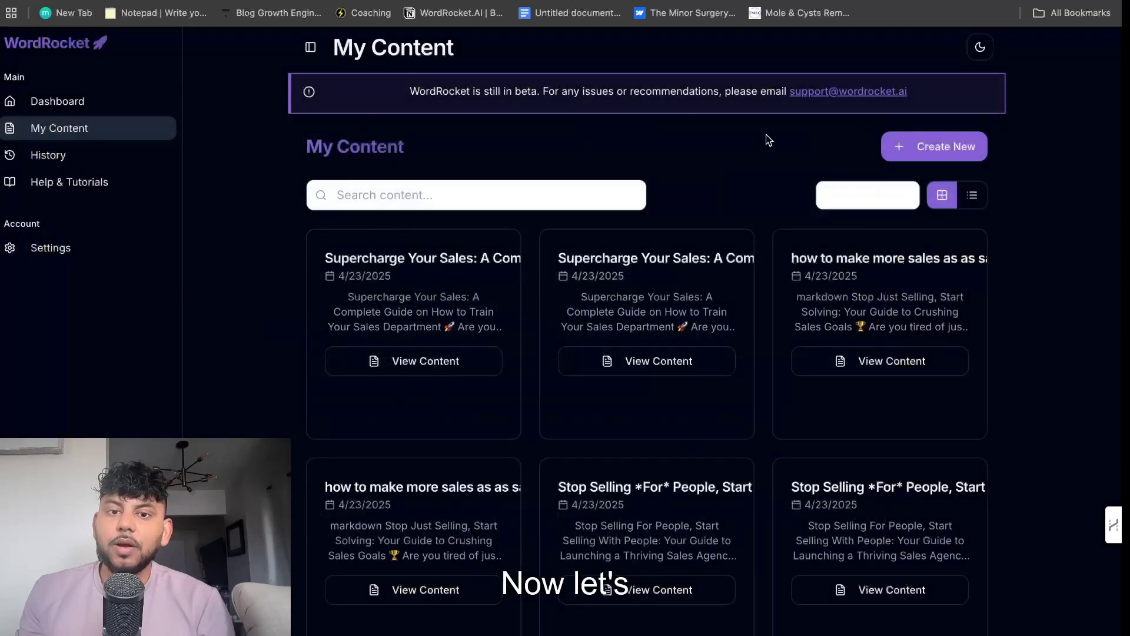
# - Copy the 'how to make more sales' article's markdown from its Markdown tab
pyautogui.click(848, 355)
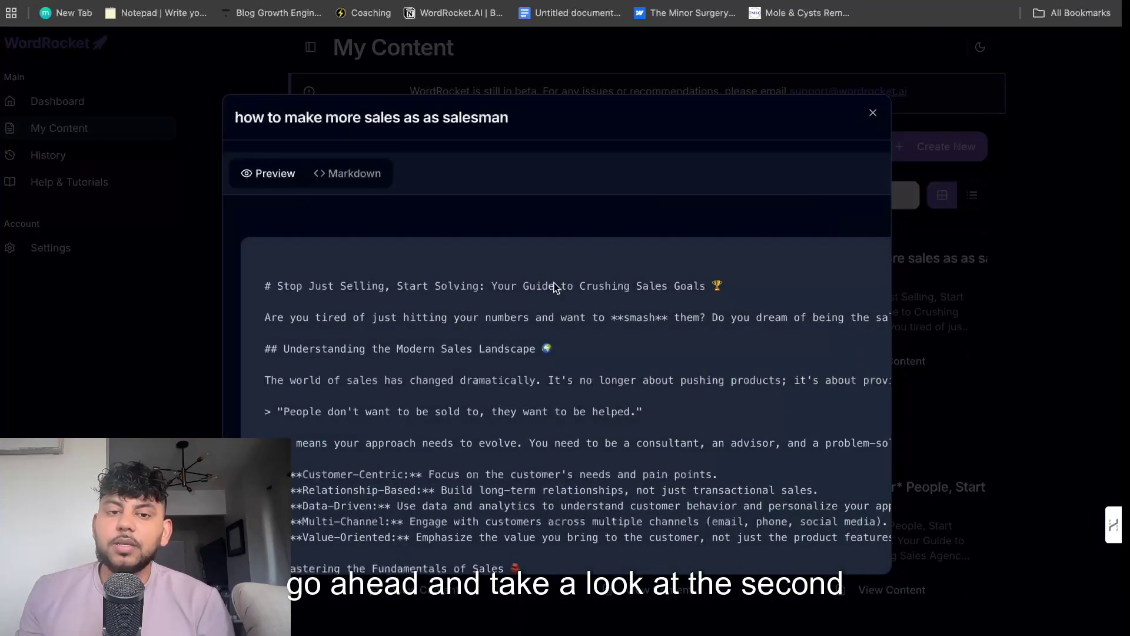
pyautogui.click(351, 171)
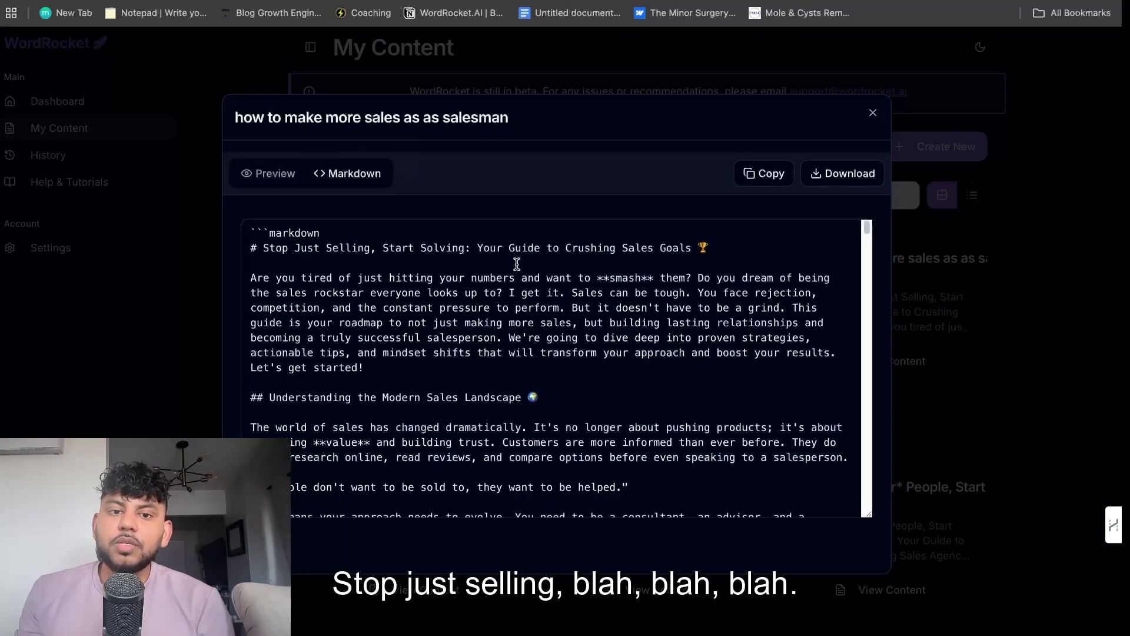
pyautogui.click(788, 181)
# - Replace the mortgage markdown with the sales article and delete the leading ```markdown fence
pyautogui.hotkey('ctrl', 'Tab')
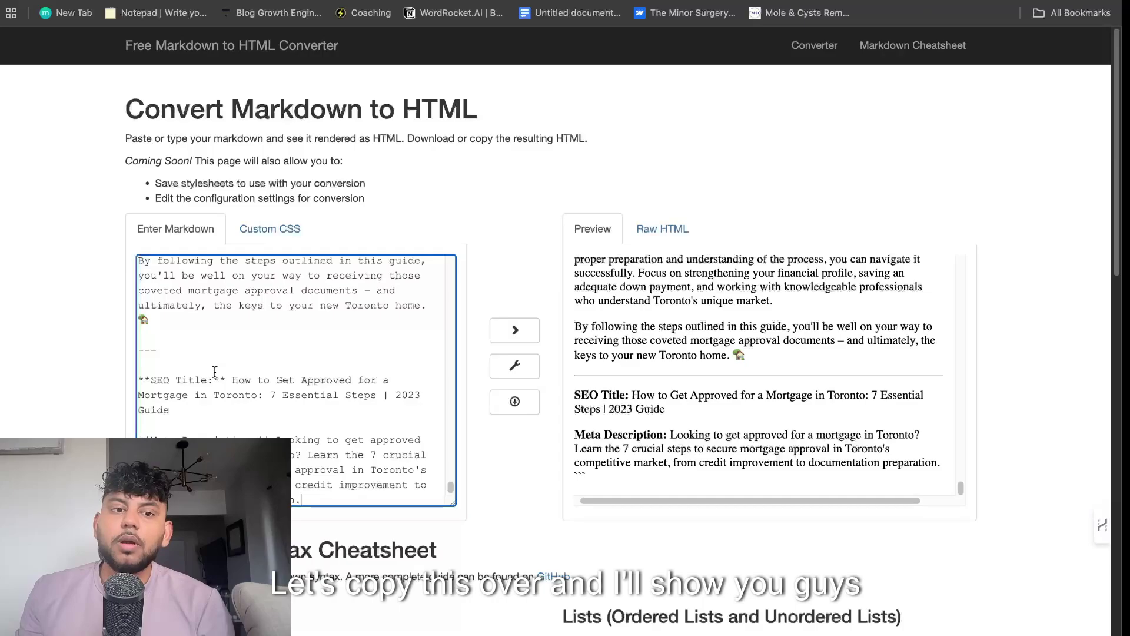
pyautogui.scroll(-10, 325, 241)
pyautogui.scroll(8, 325, 242)
pyautogui.press('super+a')
pyautogui.scroll(15, 325, 241)
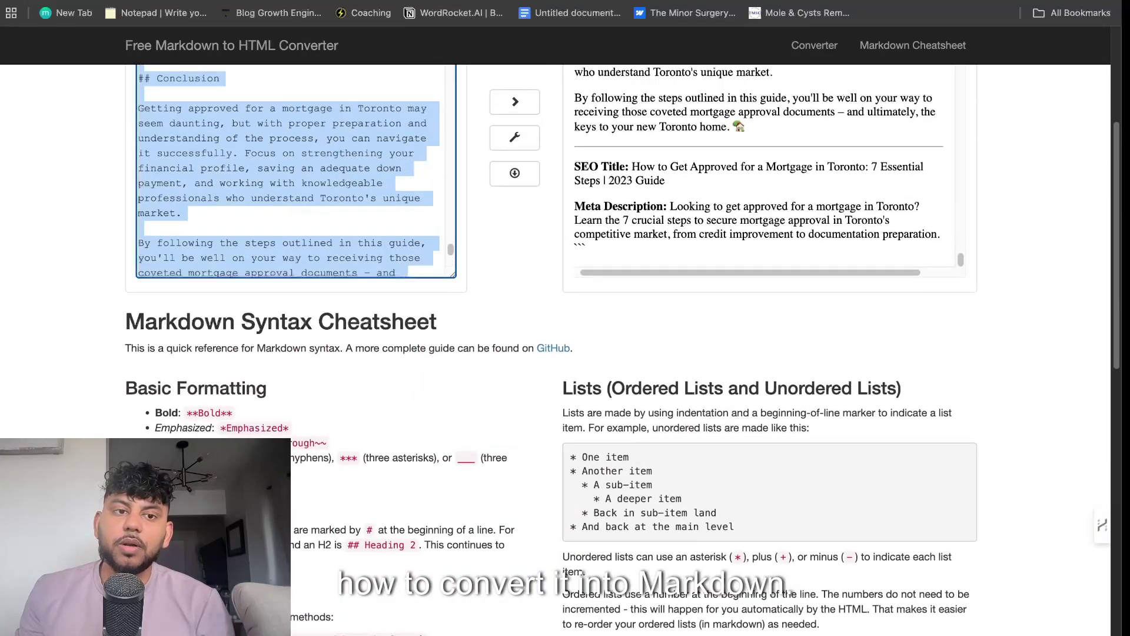
pyautogui.scroll(6, 325, 242)
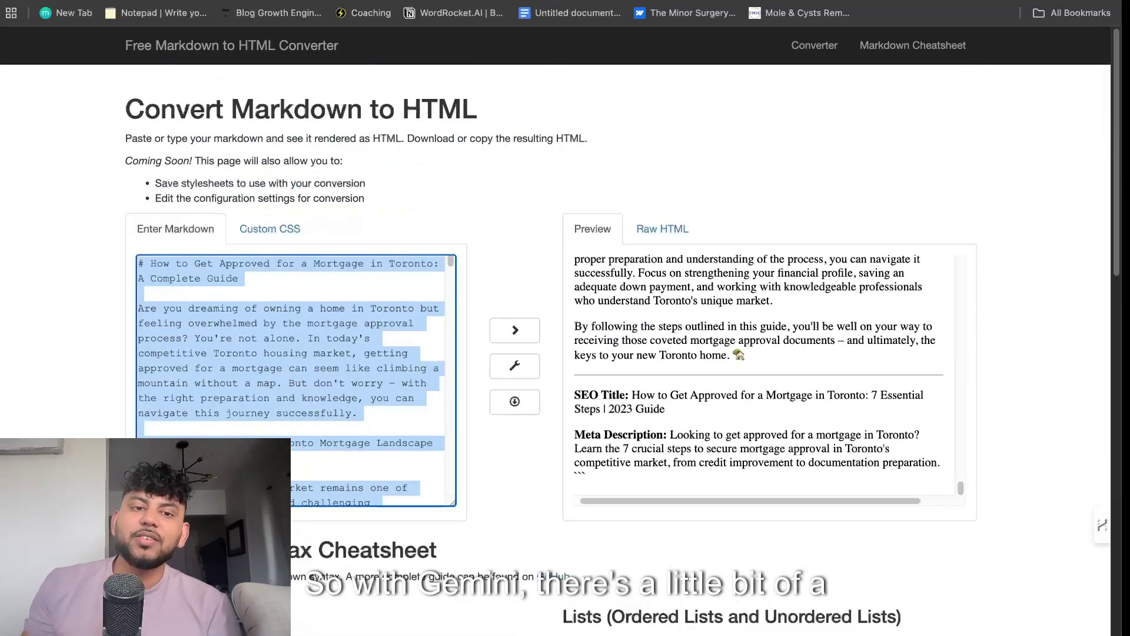
pyautogui.press('BackSpace')
pyautogui.press('super+v')
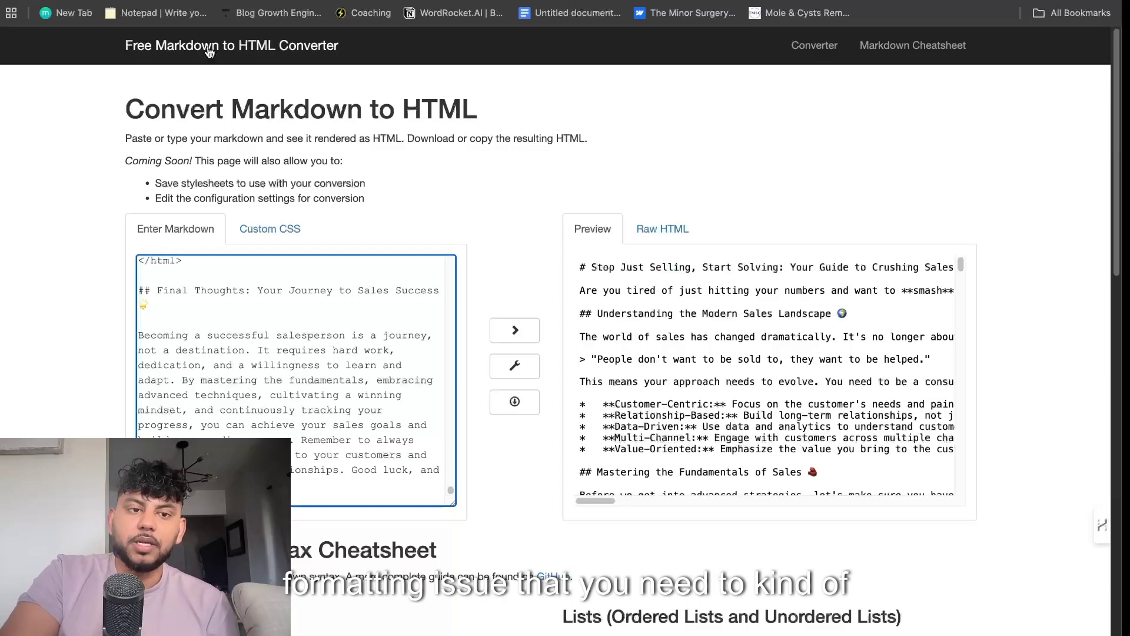
pyautogui.scroll(15, 325, 333)
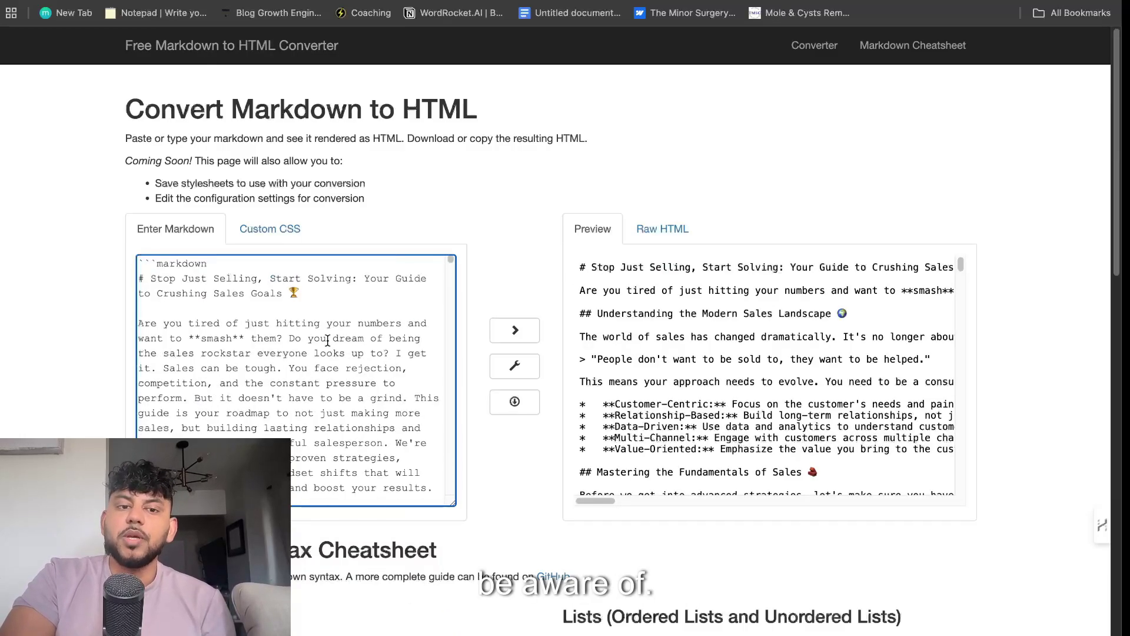
pyautogui.press('BackSpace')
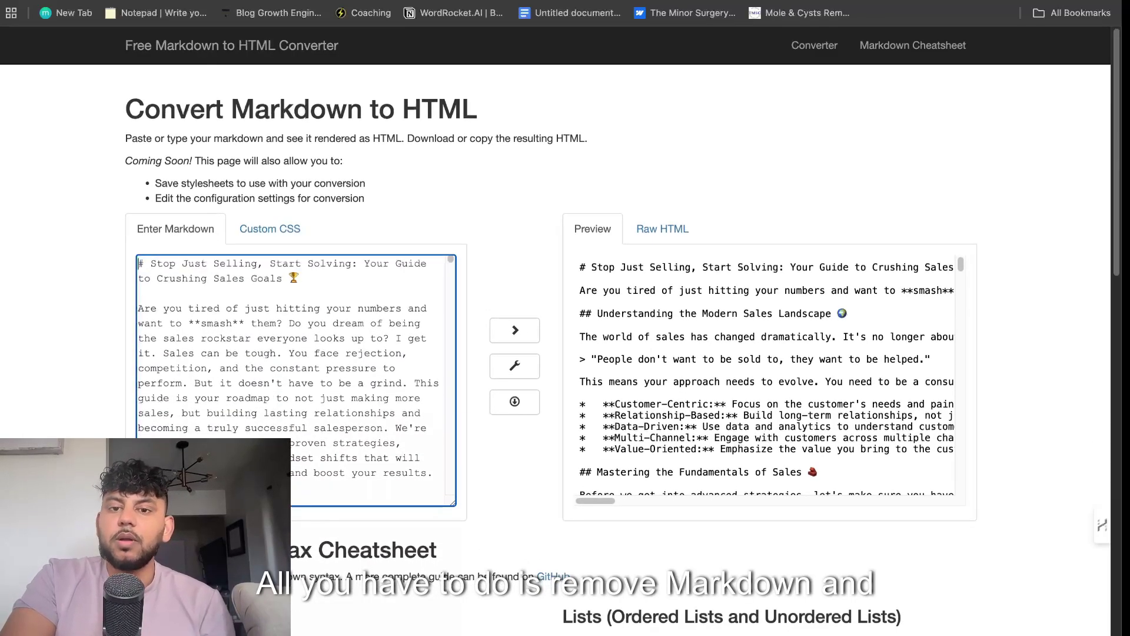
# - Scroll through the rendered preview down to the Sales Goal Calculator
pyautogui.scroll(-1, 746, 396)
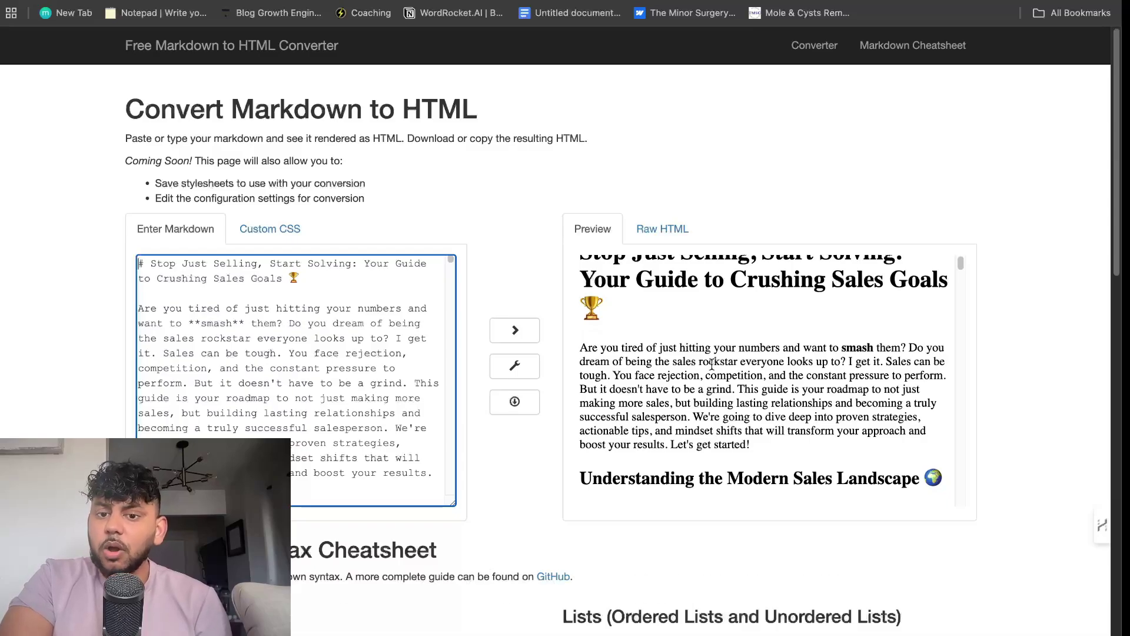
pyautogui.scroll(-1, 813, 365)
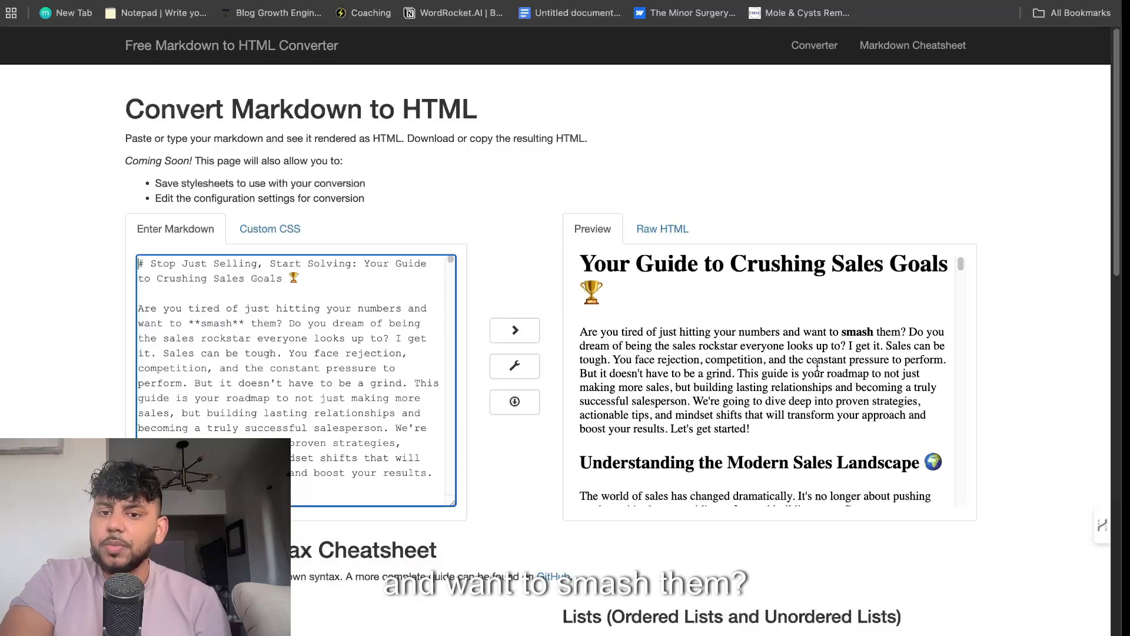
pyautogui.scroll(-3, 751, 378)
pyautogui.scroll(-15, 751, 378)
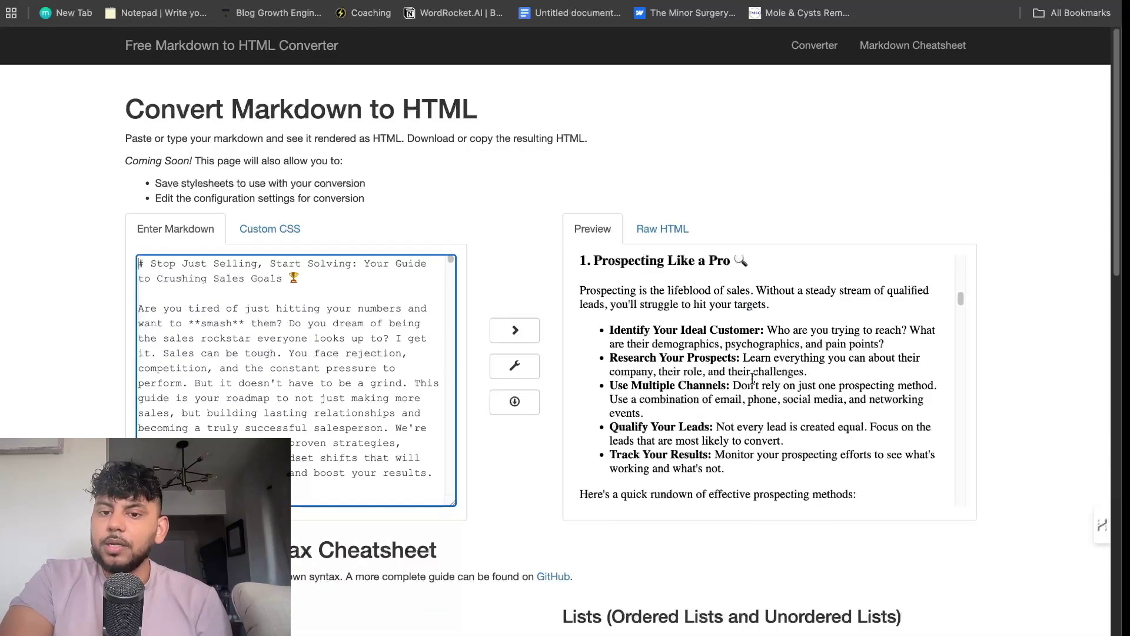
pyautogui.scroll(-15, 752, 378)
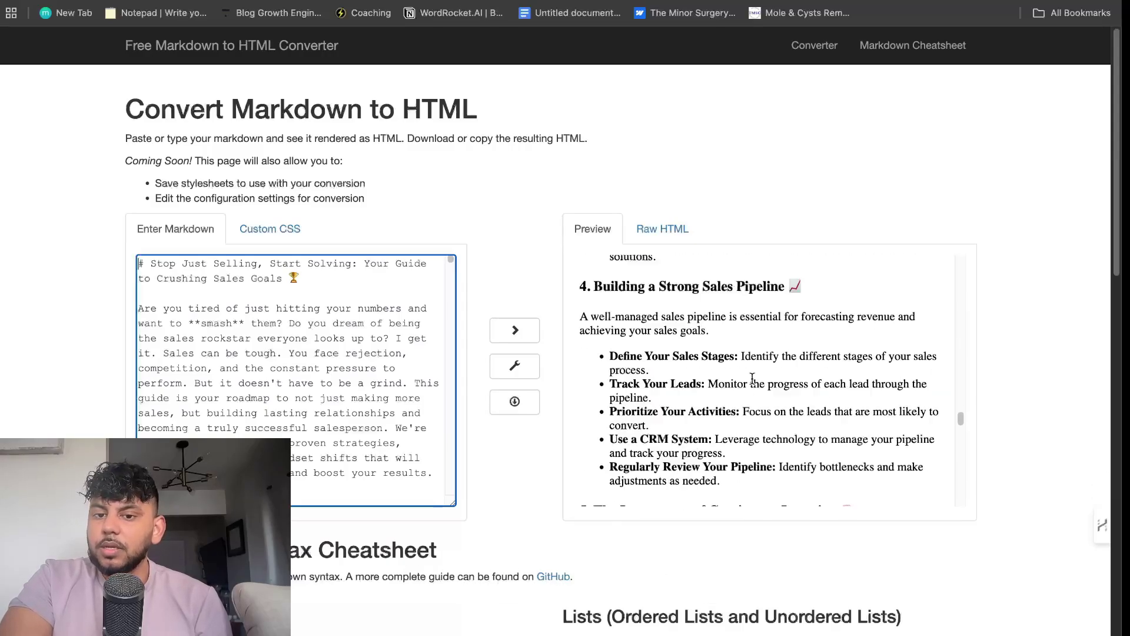
pyautogui.scroll(-6, 751, 378)
pyautogui.scroll(4, 751, 378)
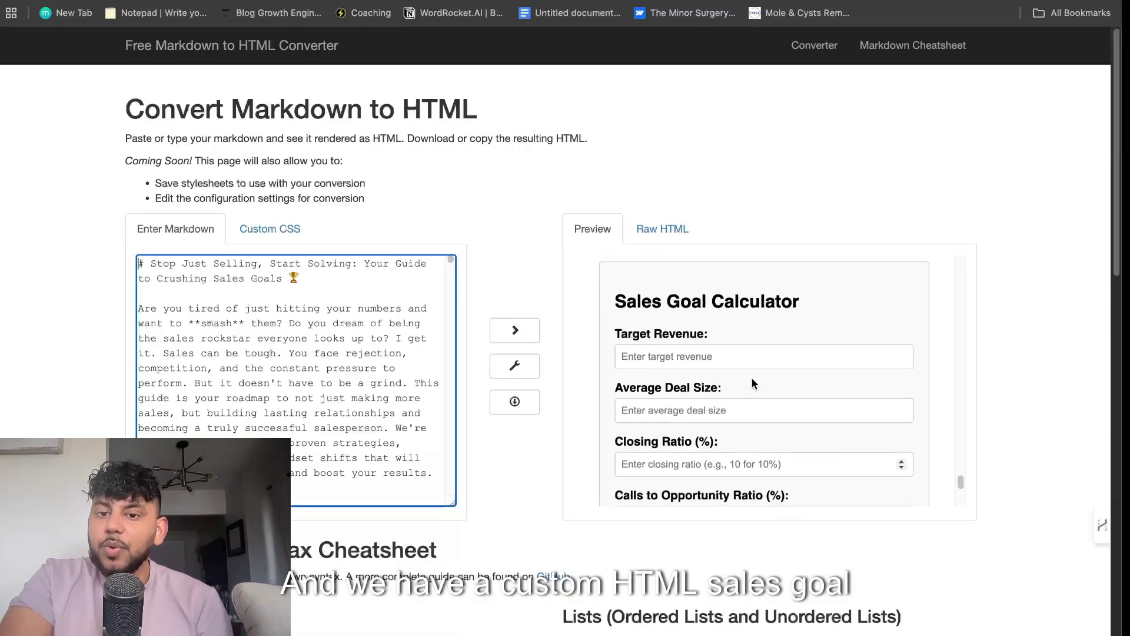
pyautogui.scroll(-8, 739, 372)
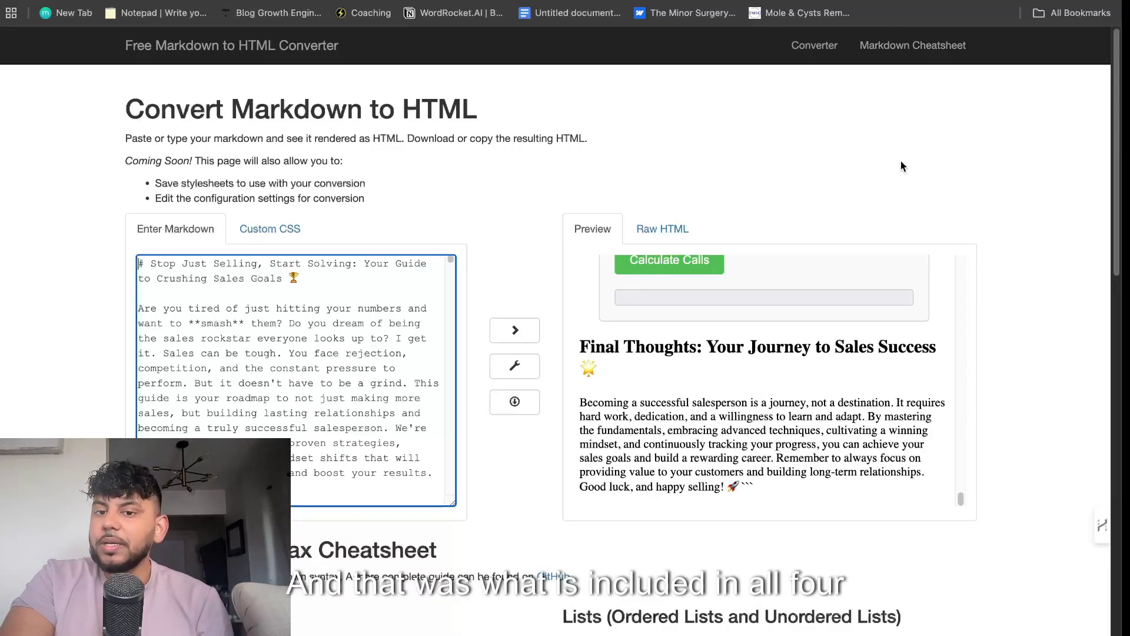
pyautogui.scroll(2, 863, 378)
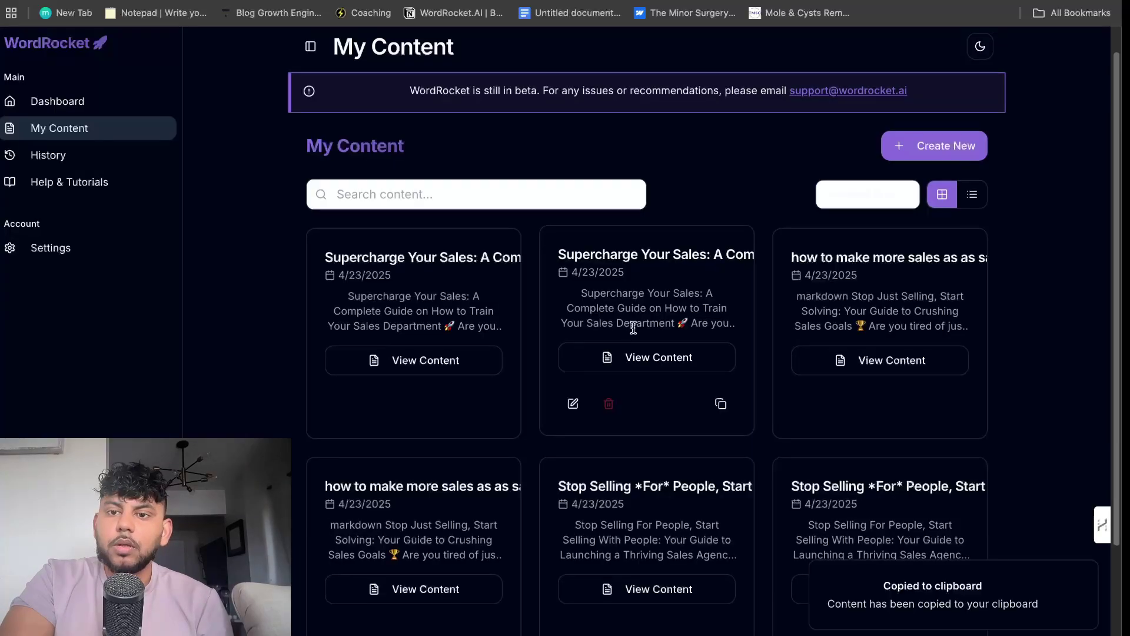
# - Open the sales agency article in Markdown view and copy its full markdown text
pyautogui.scroll(-2, 749, 306)
pyautogui.click(846, 283)
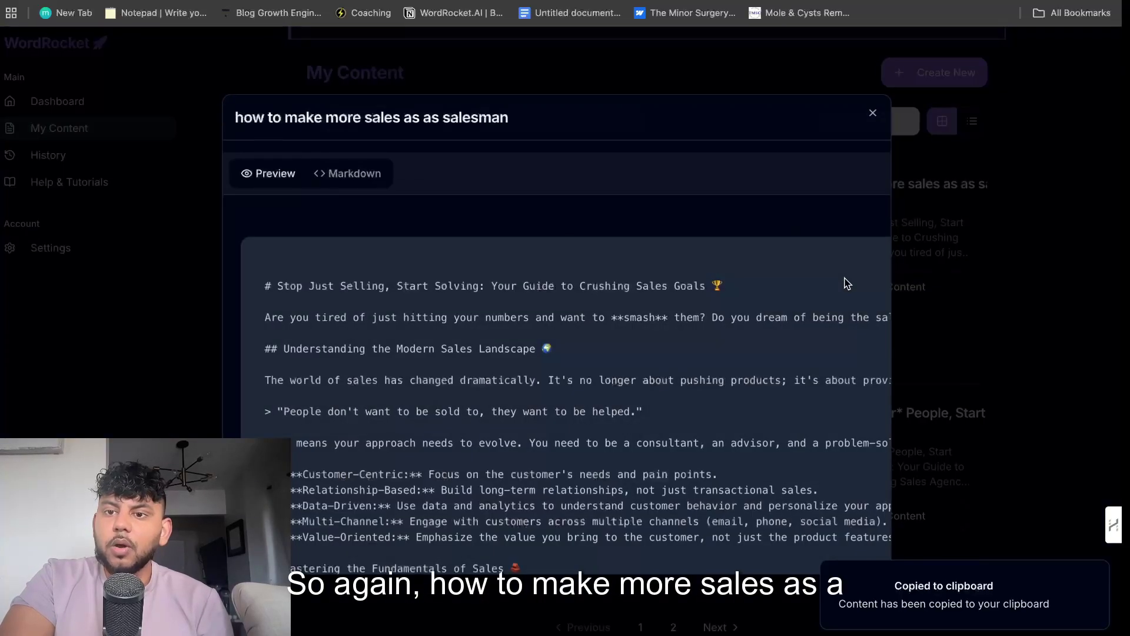
pyautogui.click(350, 176)
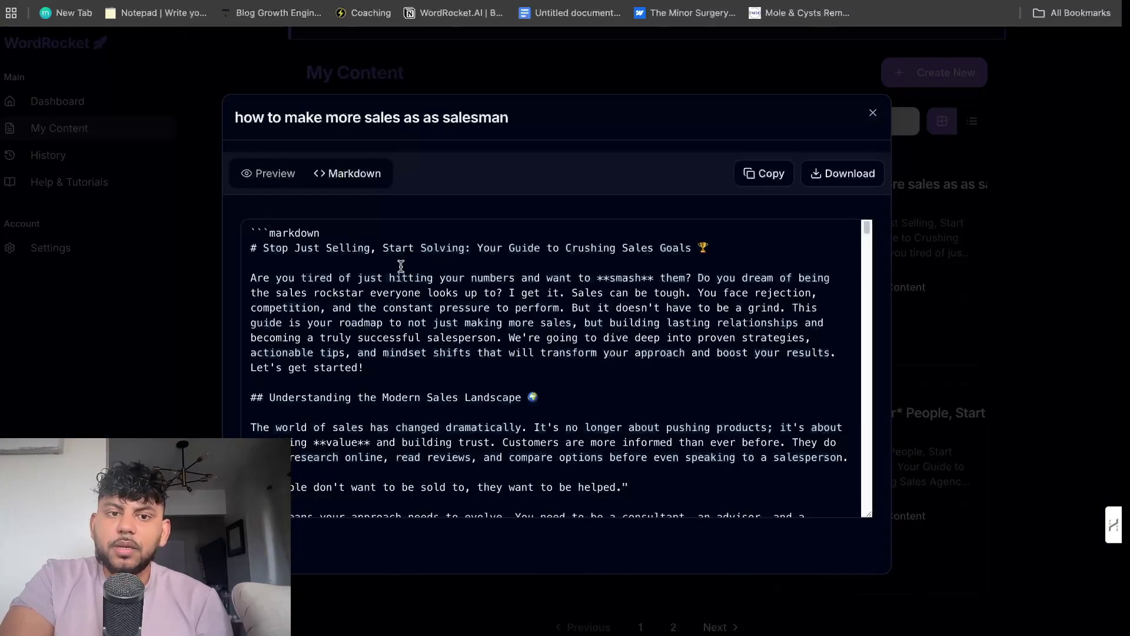
pyautogui.scroll(-20, 553, 294)
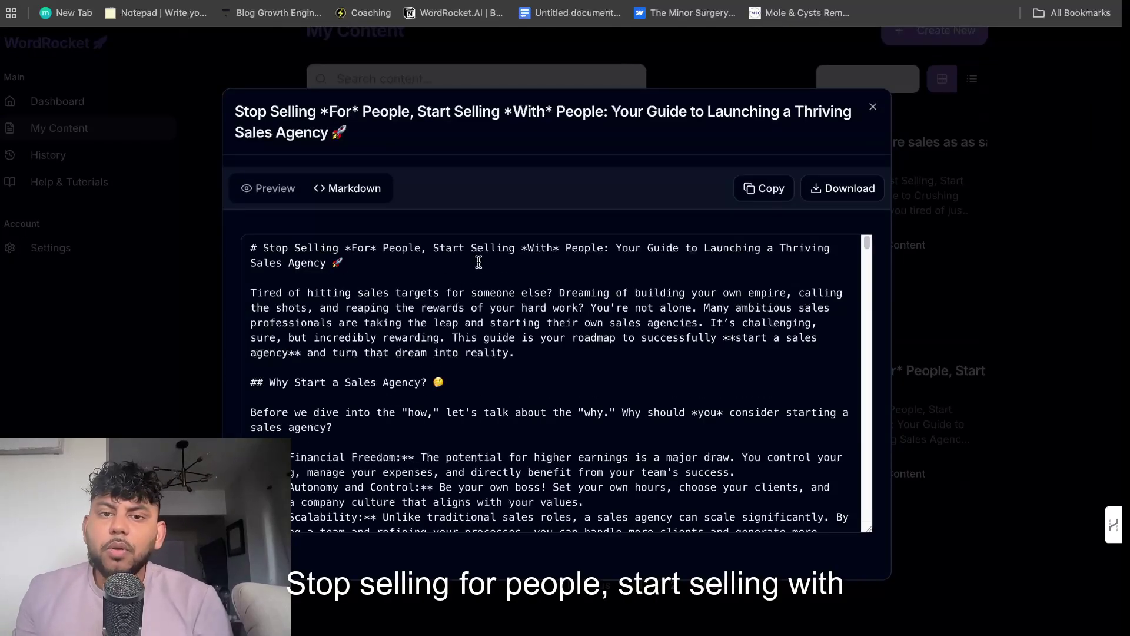
pyautogui.click(717, 265)
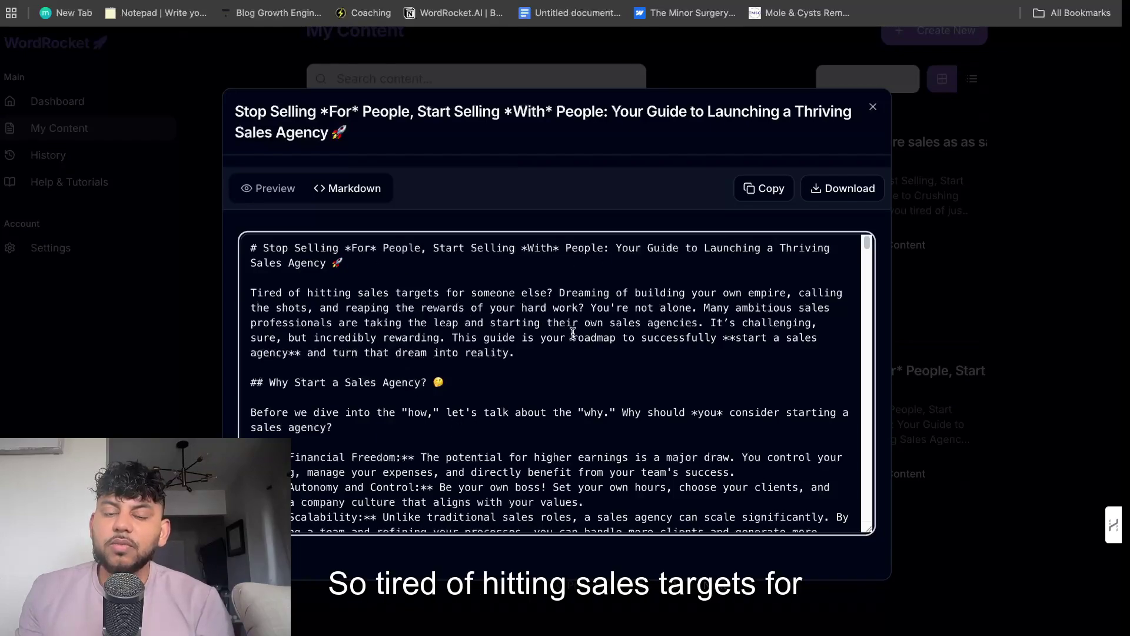
pyautogui.scroll(-15, 605, 398)
pyautogui.click(777, 189)
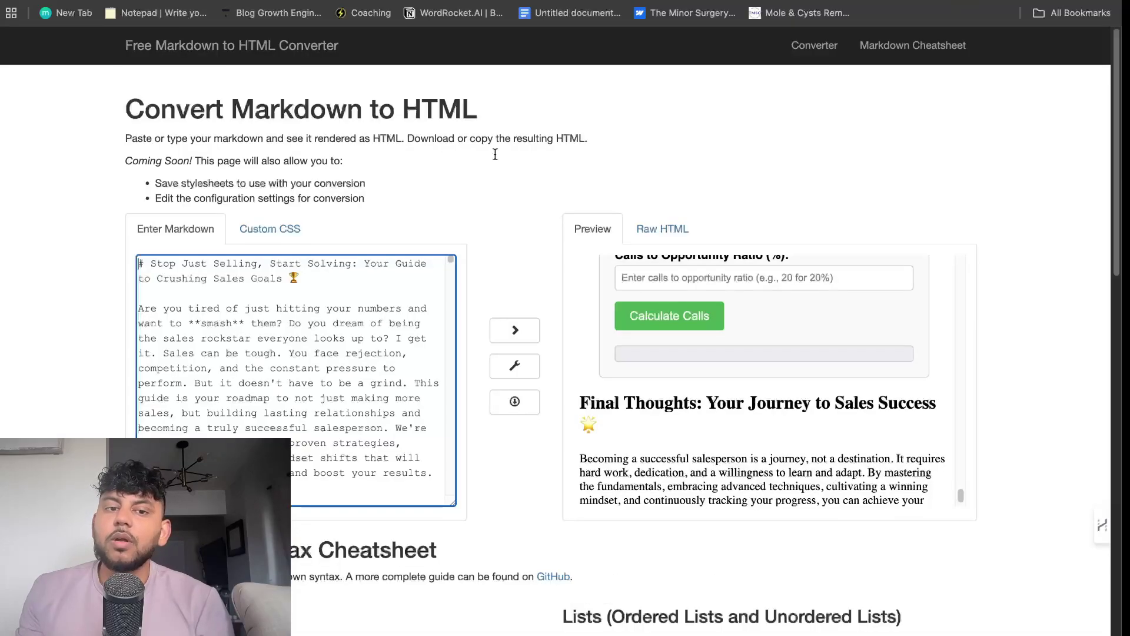
# - Replace the previous article's markdown in the converter with the pasted sales agency article
pyautogui.scroll(-10, 362, 425)
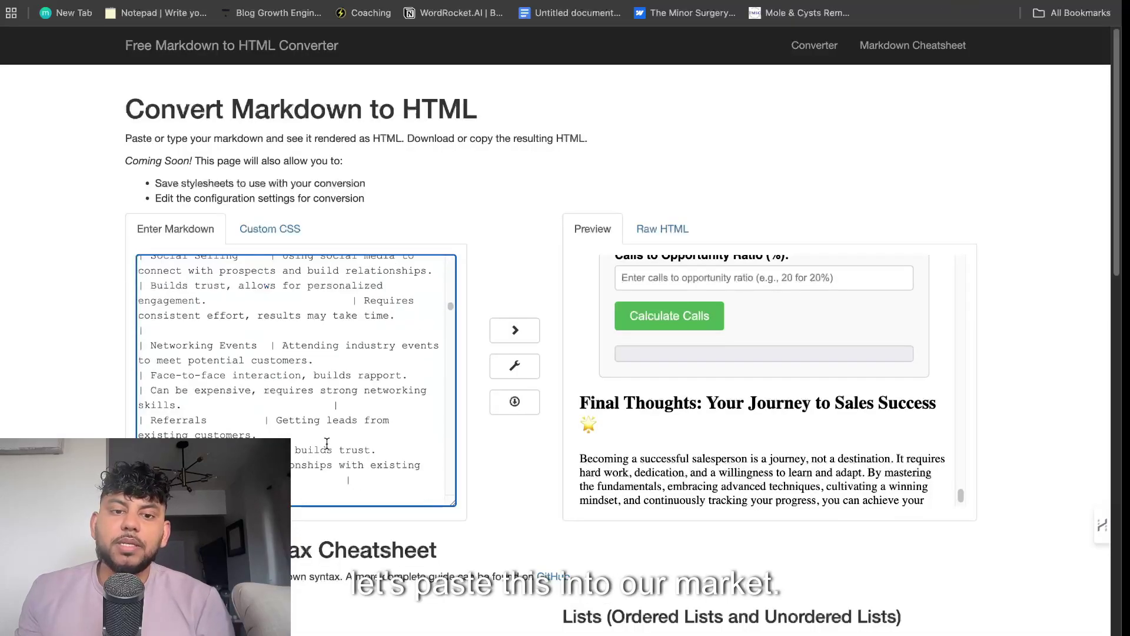
pyautogui.scroll(-12, 362, 425)
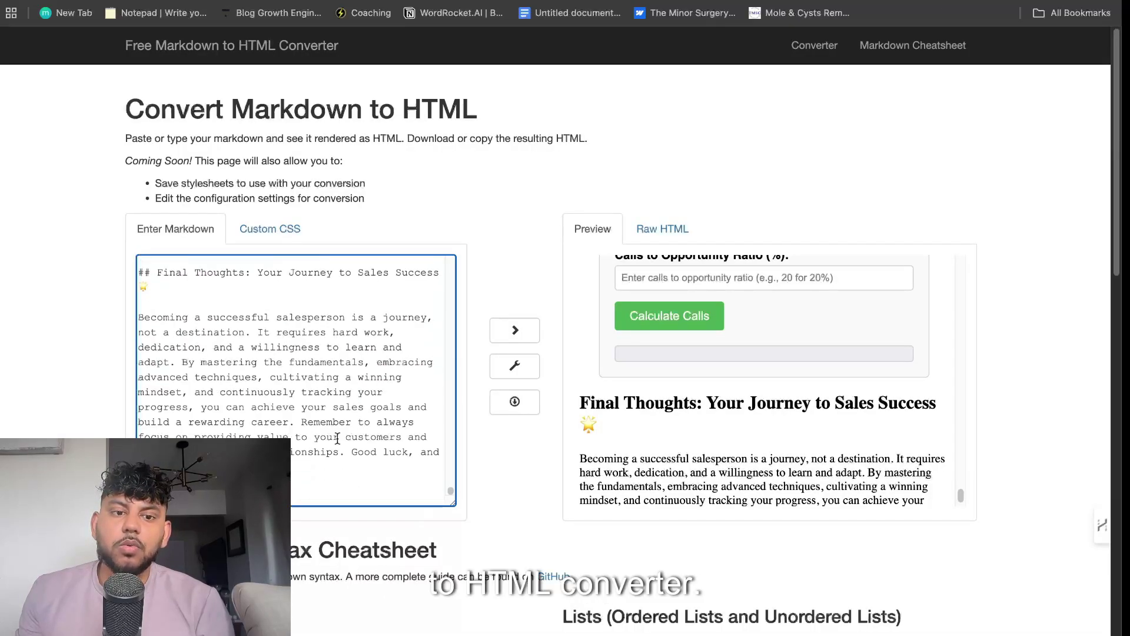
pyautogui.scroll(20, 296, 380)
pyautogui.press('super+a')
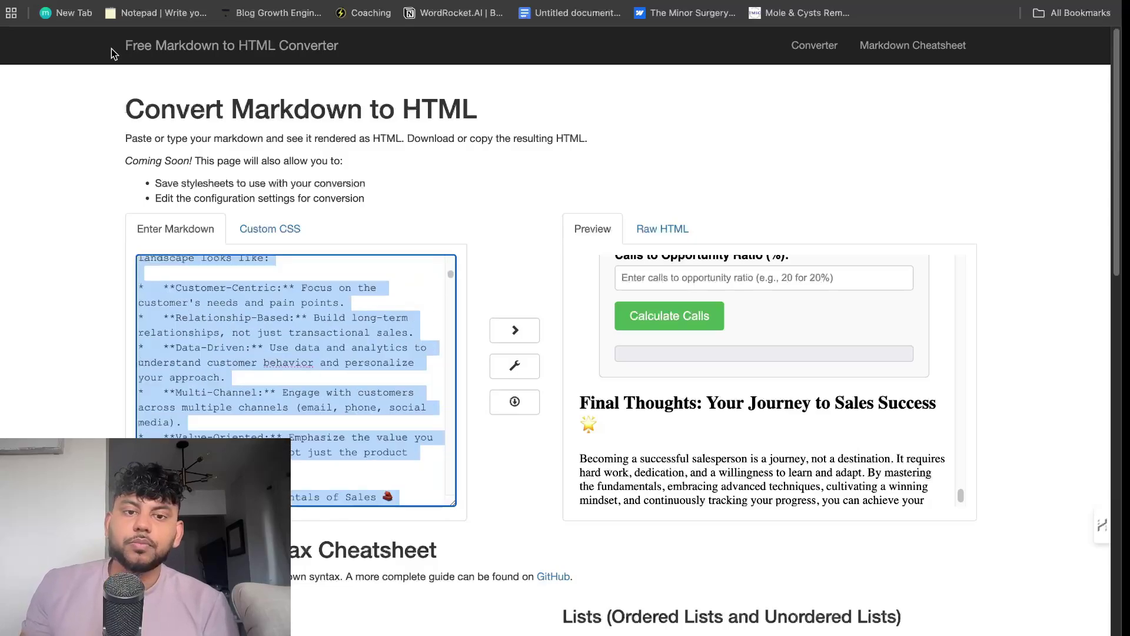
pyautogui.press('super+v')
# - Highlight the rendered article title and first intro paragraph in the Preview pane
pyautogui.scroll(15, 759, 383)
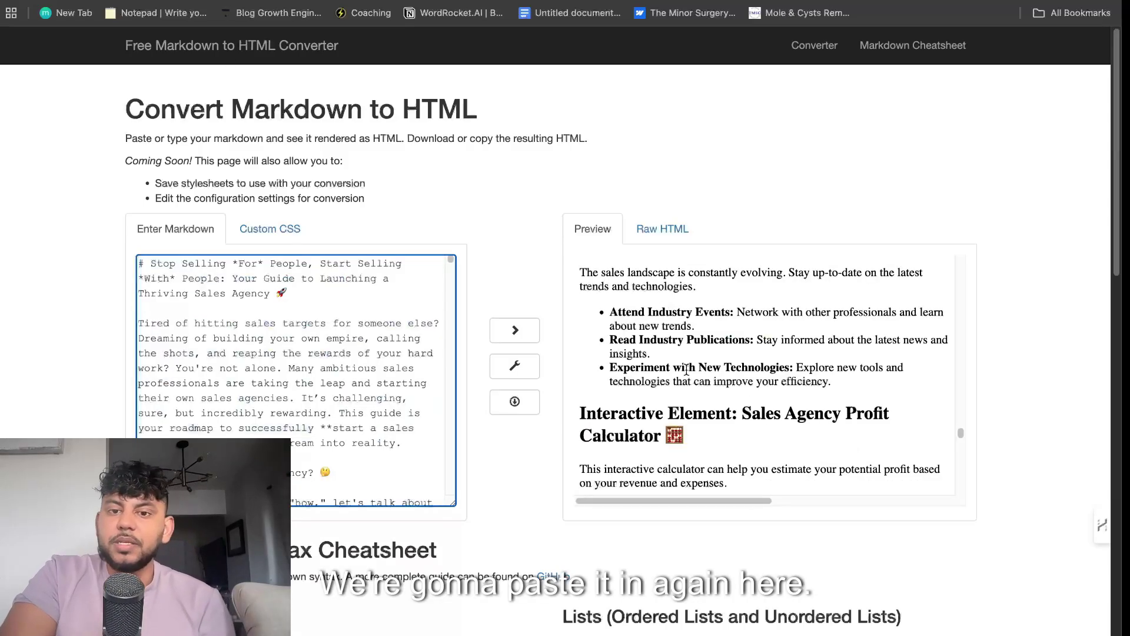
pyautogui.scroll(-1, 686, 374)
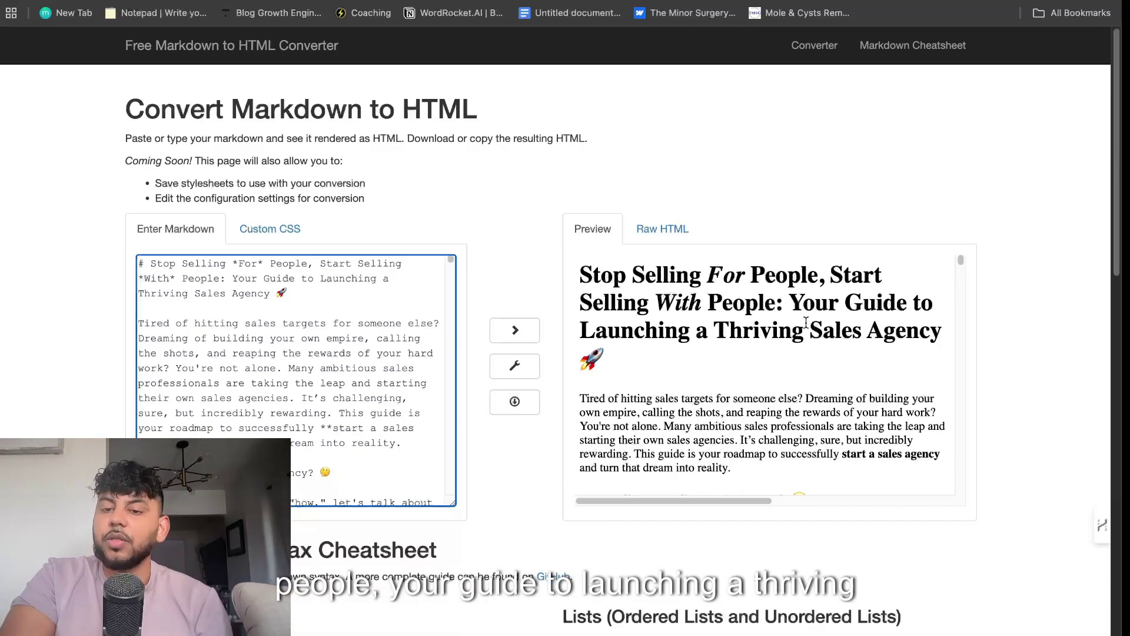
pyautogui.tripleClick(747, 297)
pyautogui.scroll(-3, 762, 335)
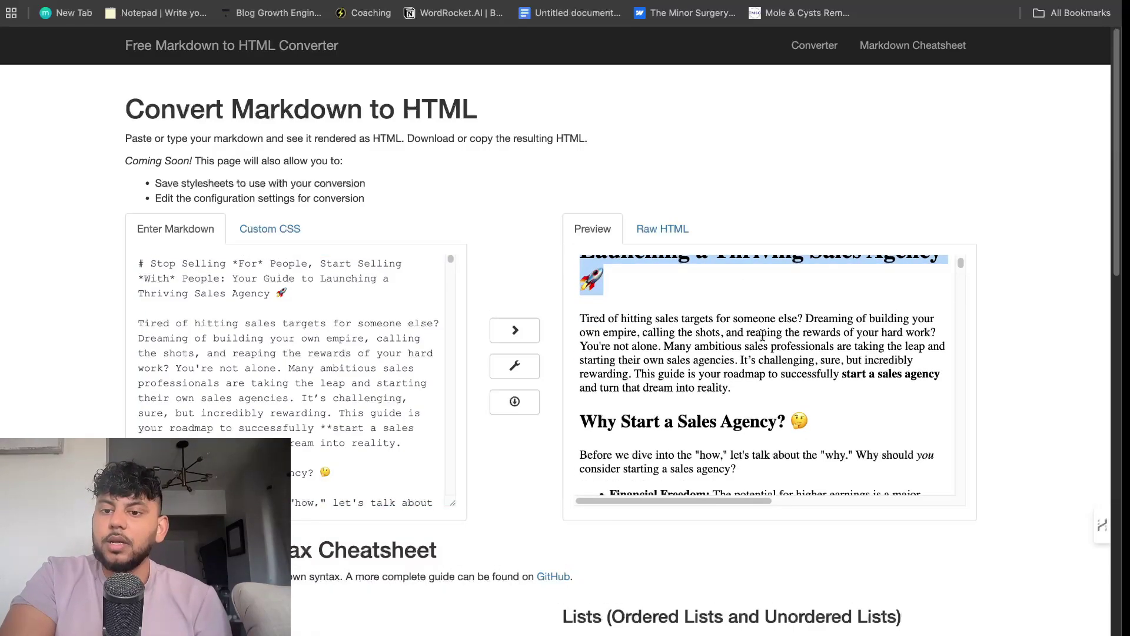
pyautogui.tripleClick(762, 336)
# - Read down through the rendered business sections to the profit calculator
pyautogui.scroll(-15, 762, 335)
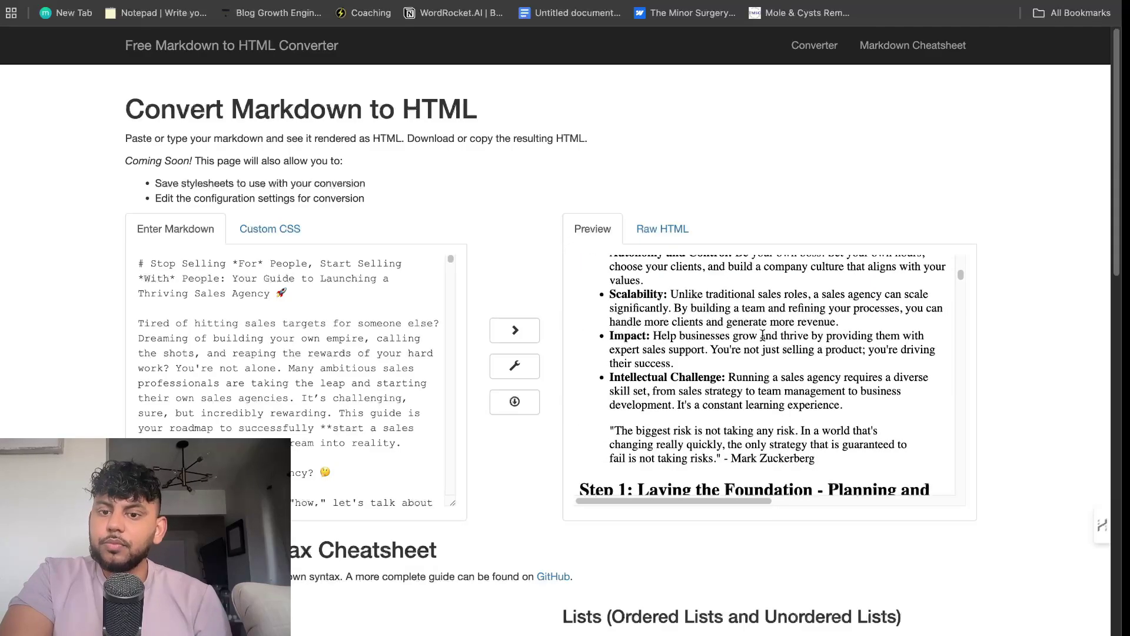
pyautogui.scroll(-15, 762, 334)
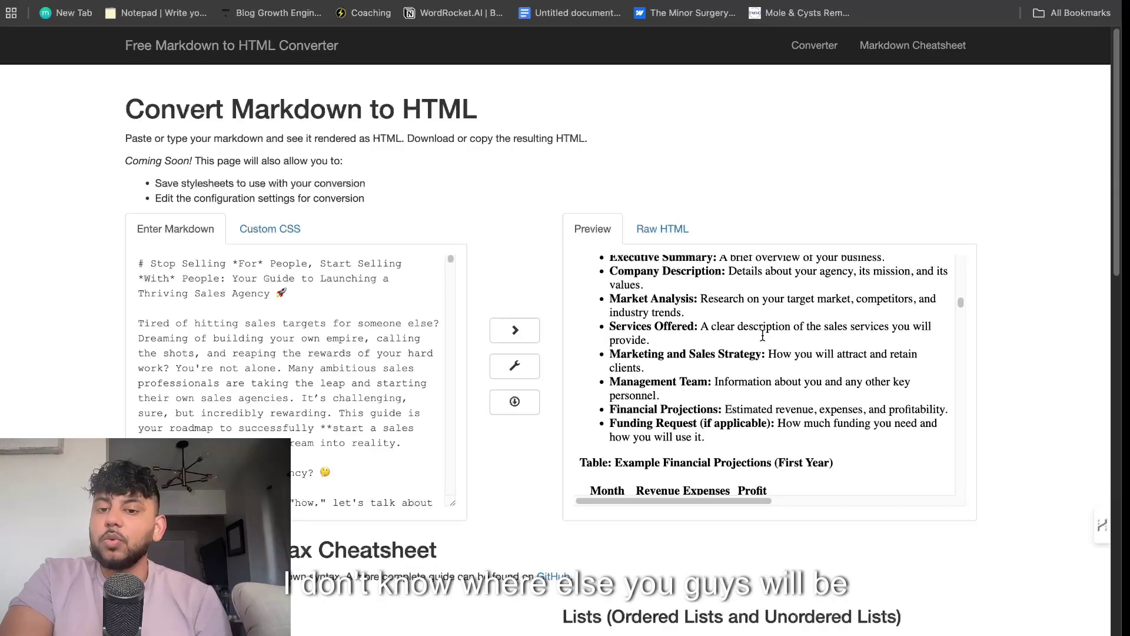
pyautogui.scroll(-10, 762, 336)
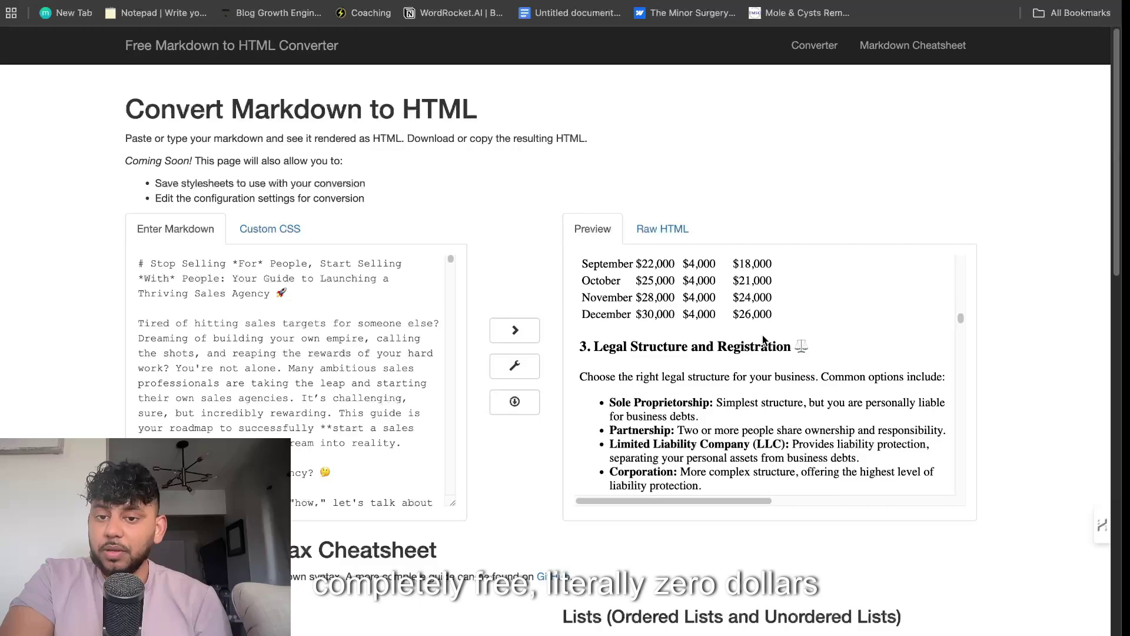
pyautogui.scroll(-15, 762, 335)
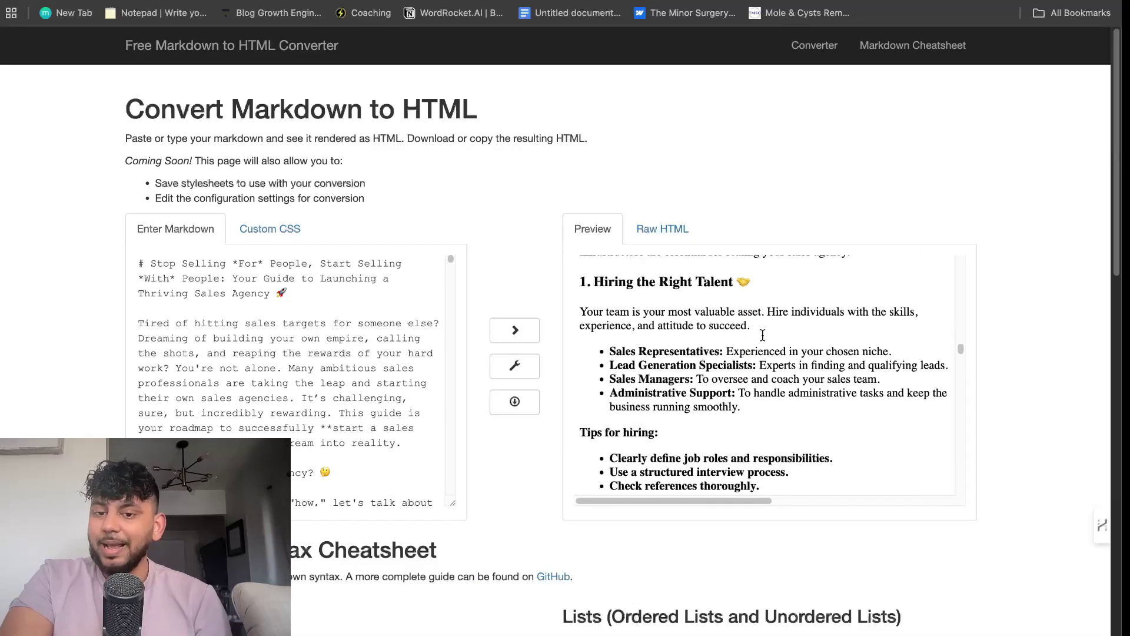
pyautogui.scroll(-15, 762, 335)
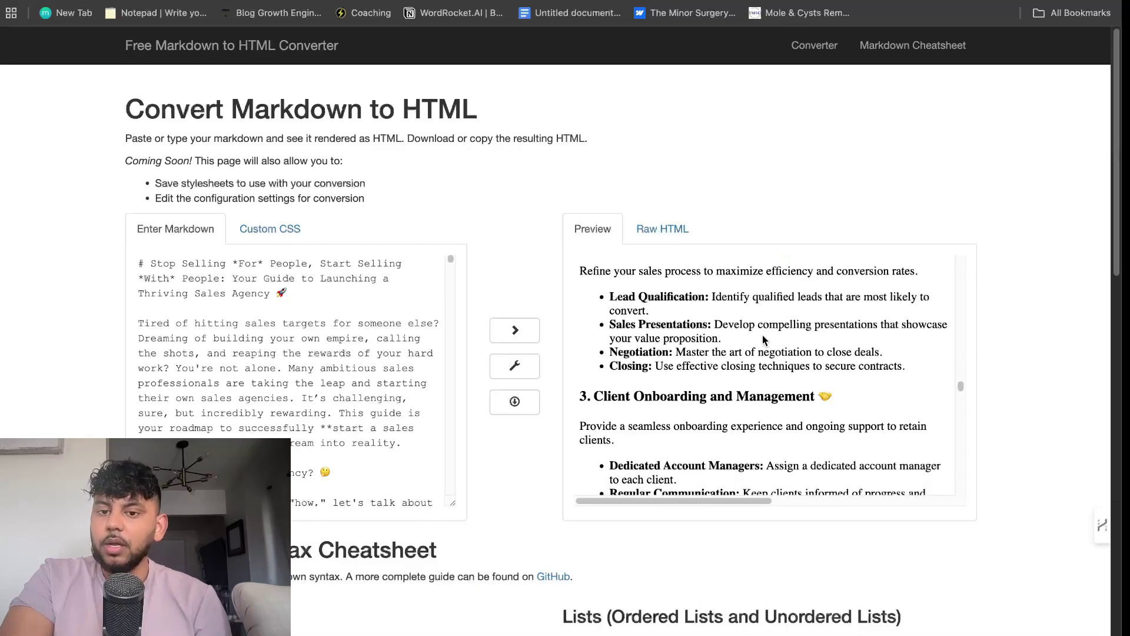
pyautogui.scroll(-15, 762, 335)
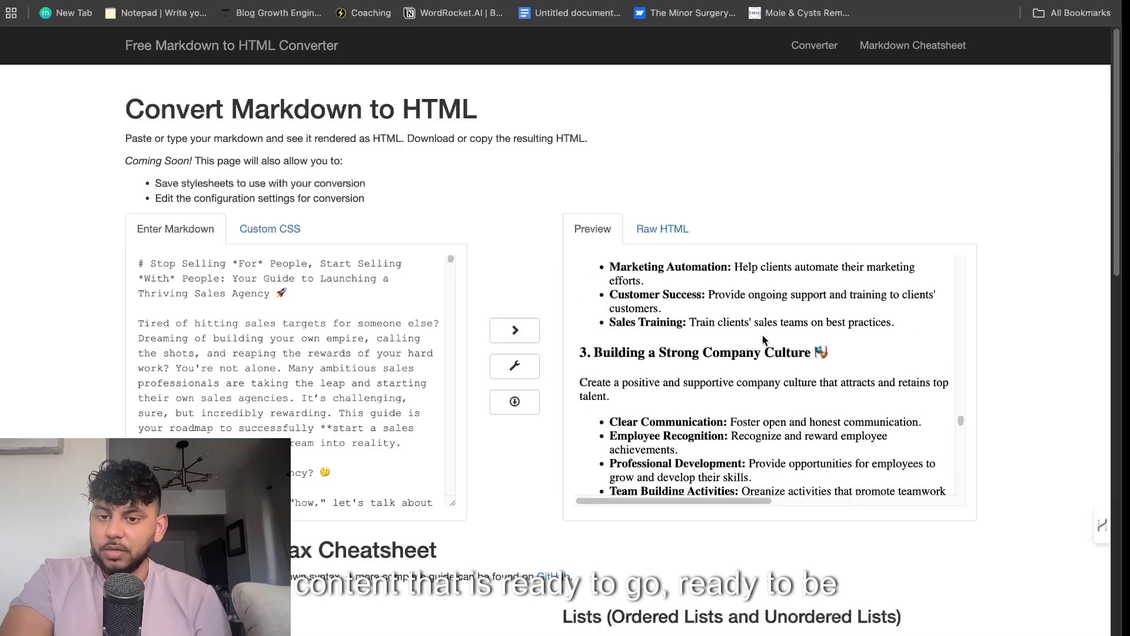
pyautogui.scroll(-3, 762, 335)
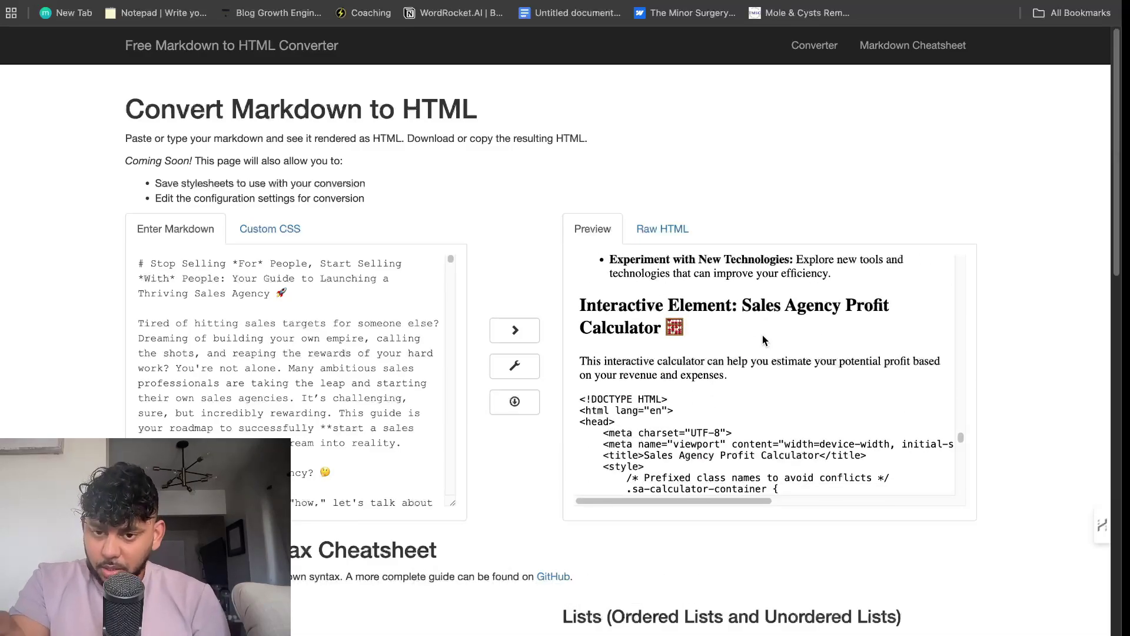
pyautogui.scroll(-3, 682, 353)
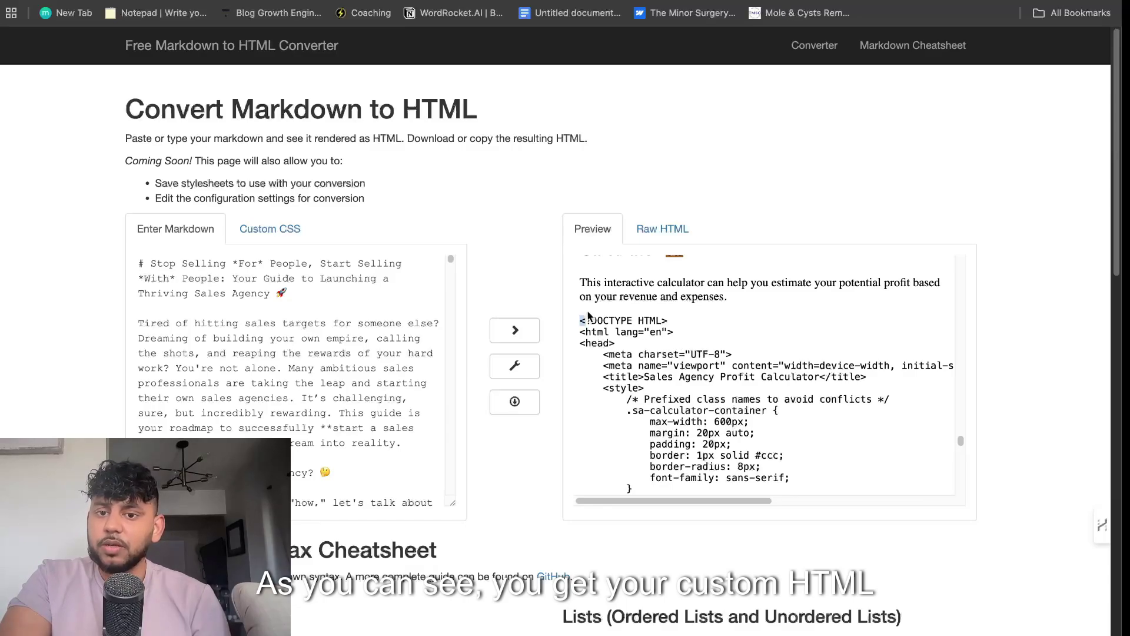
pyautogui.scroll(-15, 680, 360)
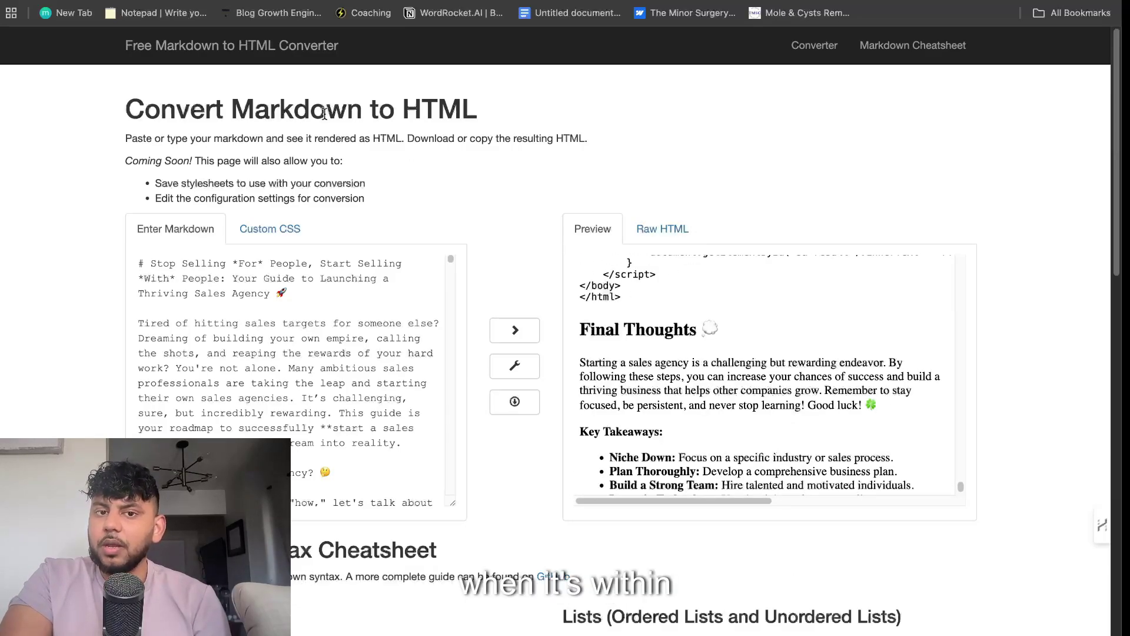
# - Select the calculator's HTML code, then read on to Final Thoughts and Key Takeaways
pyautogui.scroll(2, 652, 358)
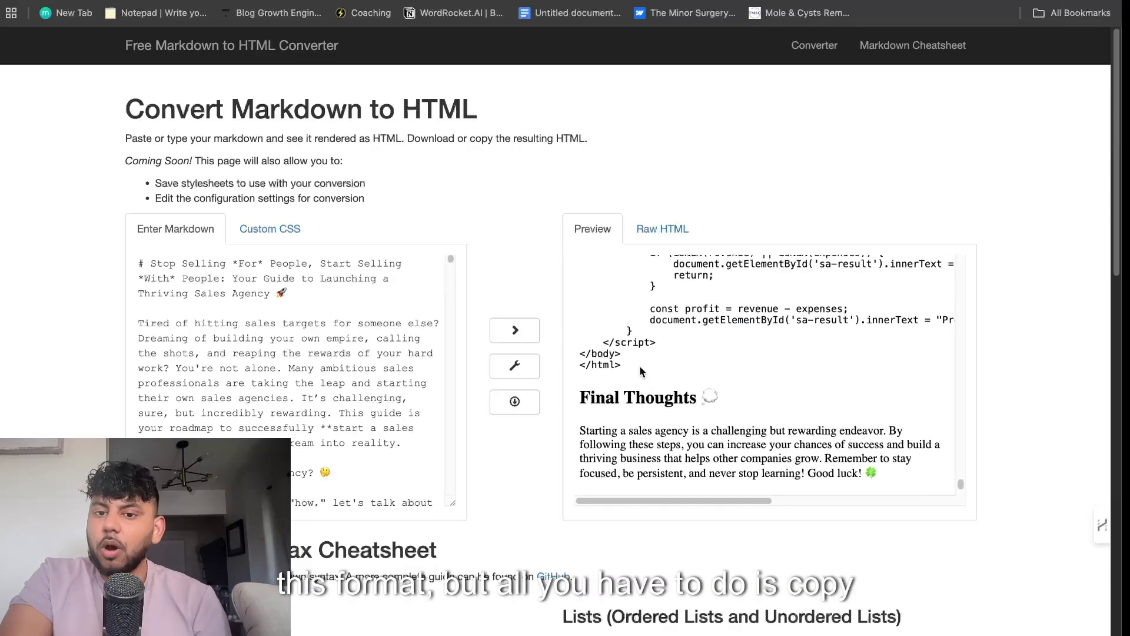
pyautogui.moveTo(642, 371); pyautogui.dragTo(577, 397)
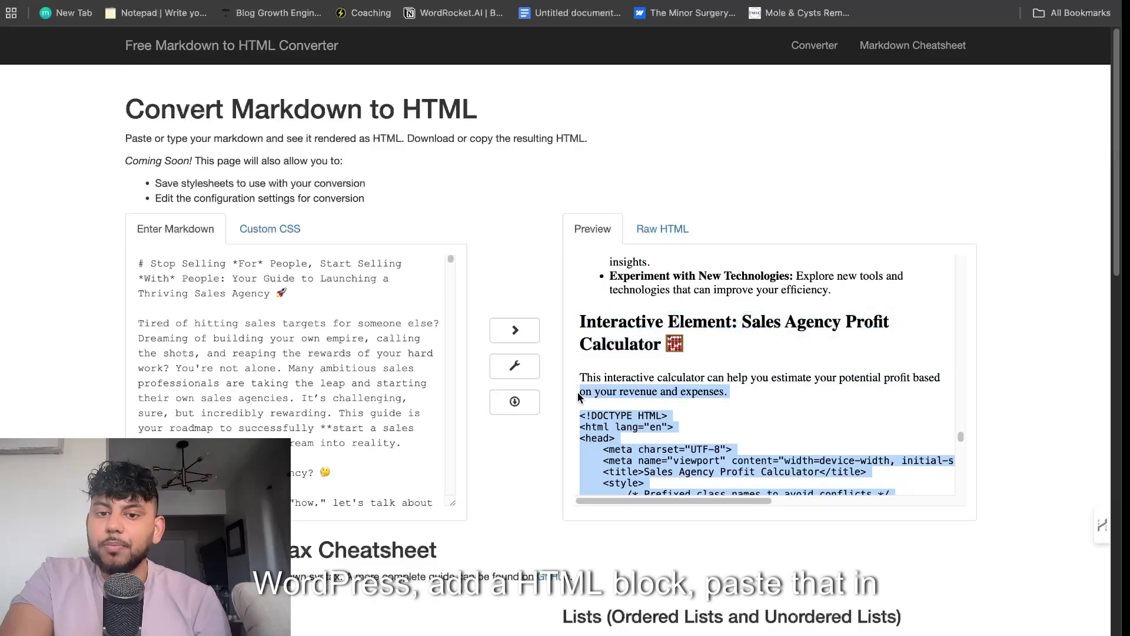
pyautogui.scroll(-10, 681, 395)
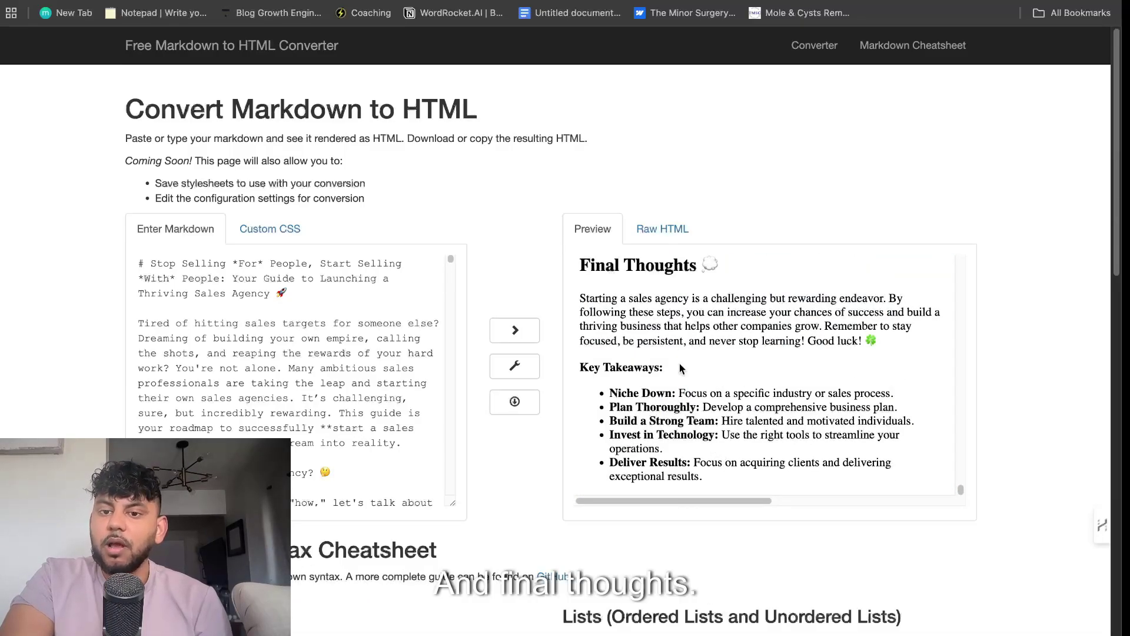
pyautogui.scroll(15, 723, 465)
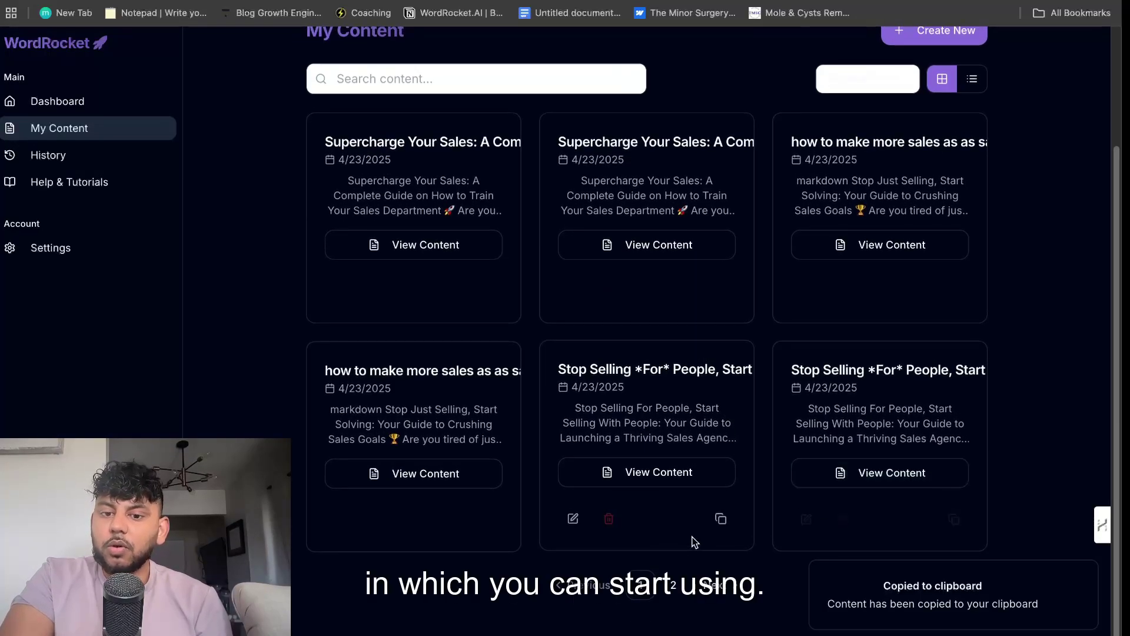
# - On page 2 of My Content, view the raw markdown of the first sales leader article
pyautogui.click(672, 584)
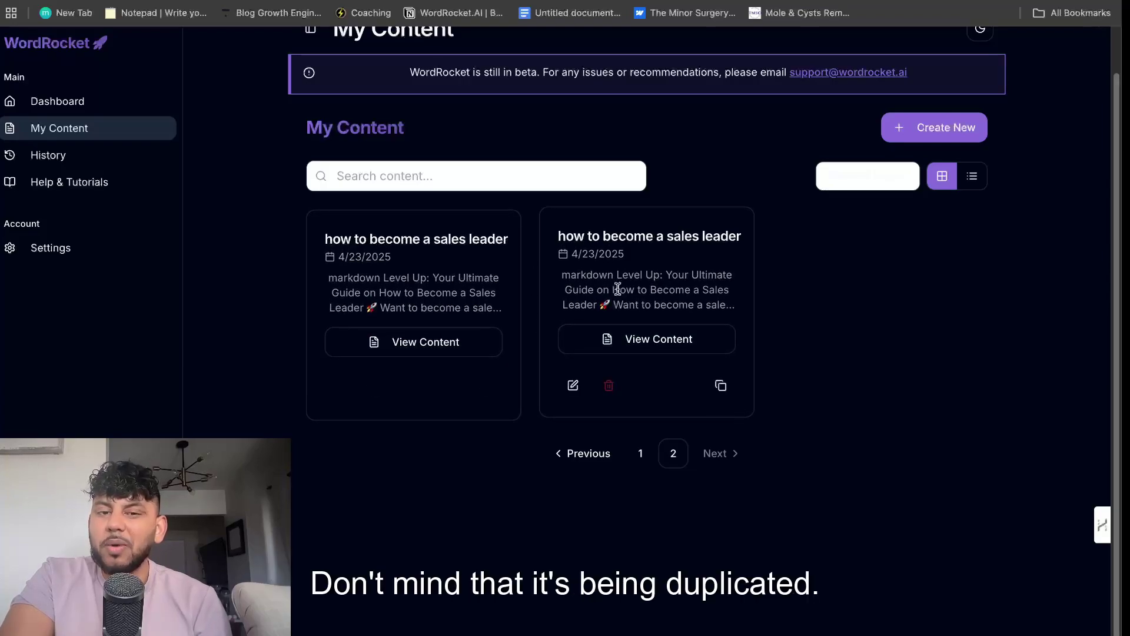
pyautogui.click(500, 337)
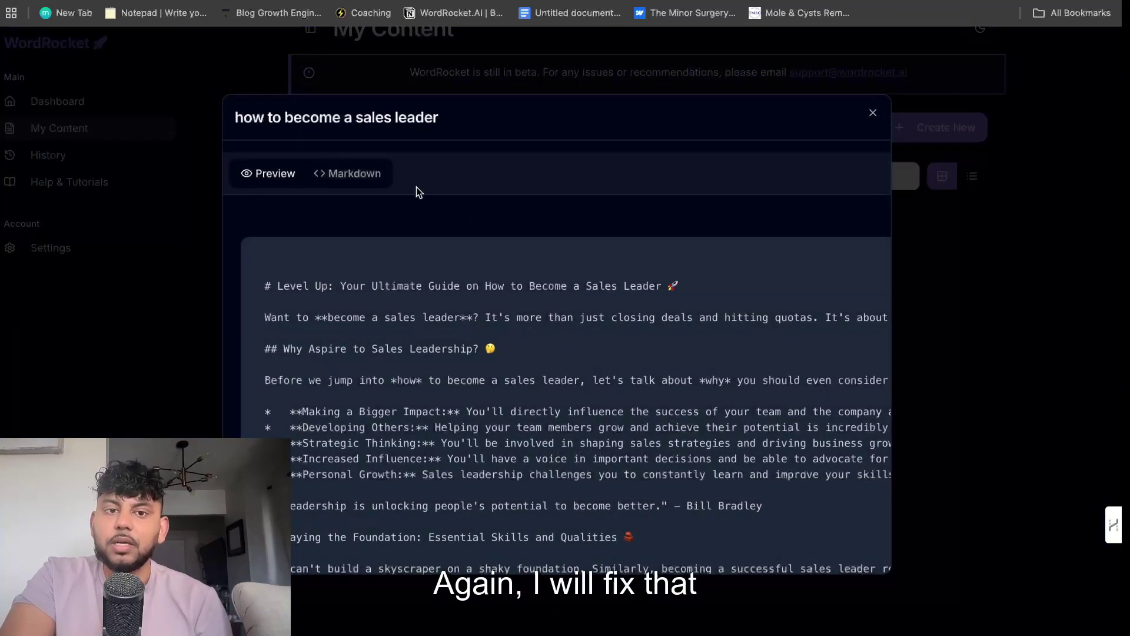
pyautogui.click(347, 173)
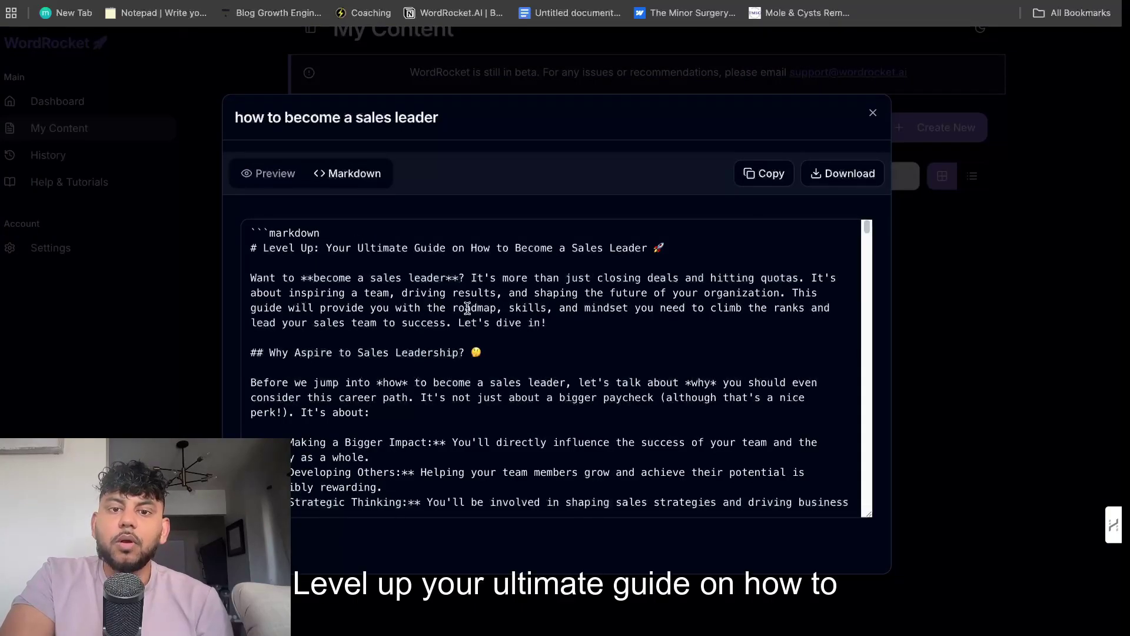
pyautogui.scroll(-20, 467, 307)
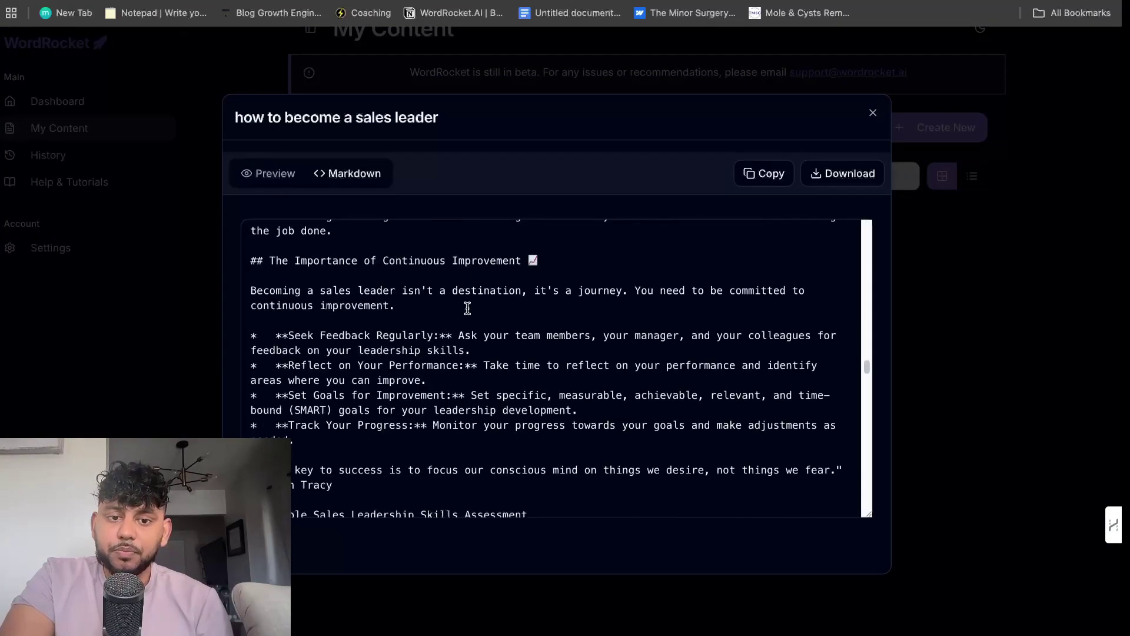
pyautogui.scroll(6, 467, 308)
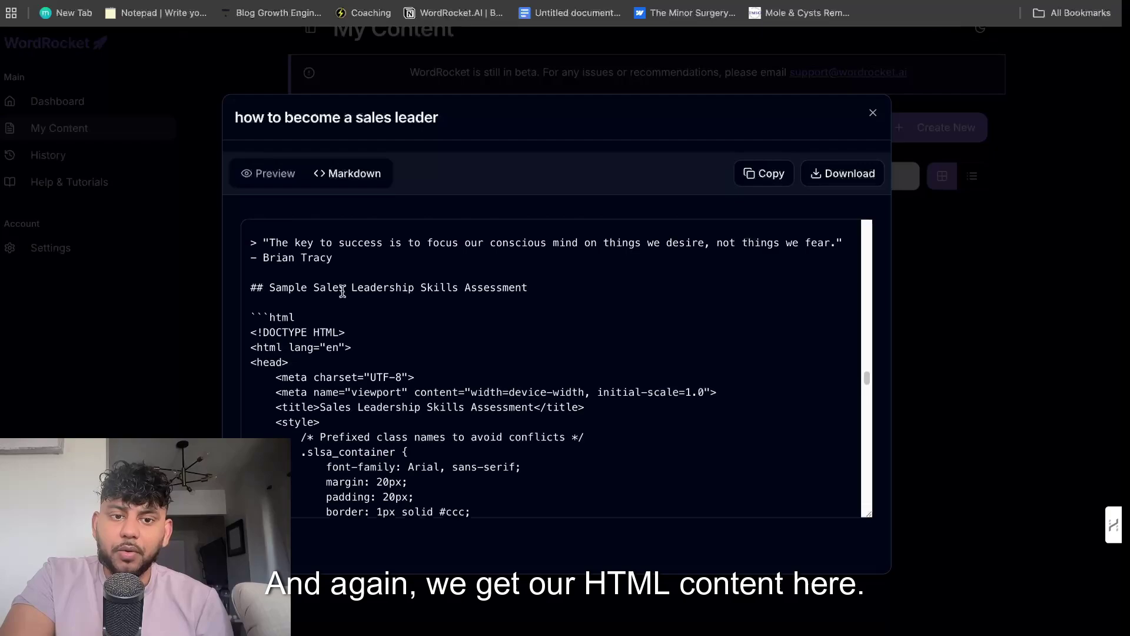
pyautogui.scroll(-20, 422, 316)
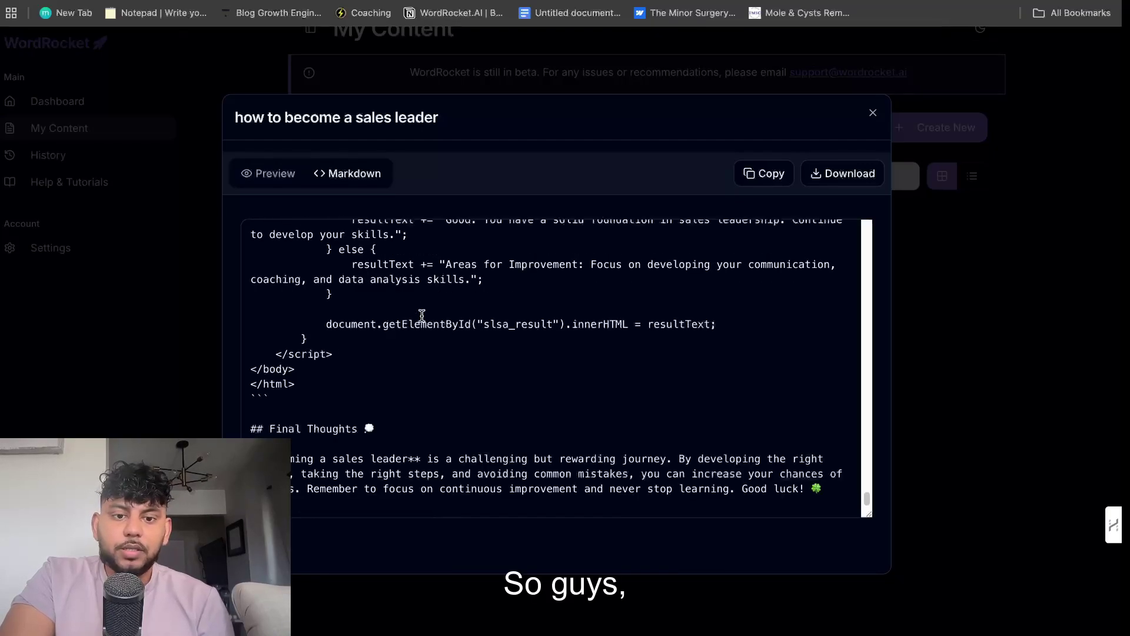
pyautogui.scroll(20, 422, 316)
# - Close the article viewer and return to the Dashboard of templates
pyautogui.click(912, 414)
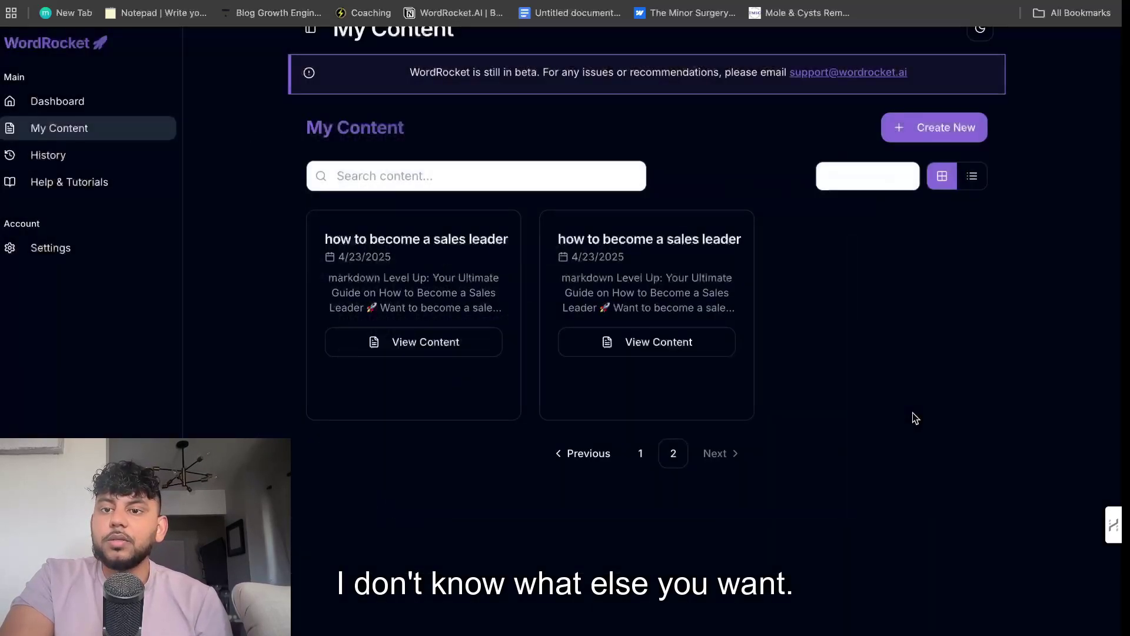
pyautogui.moveTo(494, 285)
pyautogui.click(73, 101)
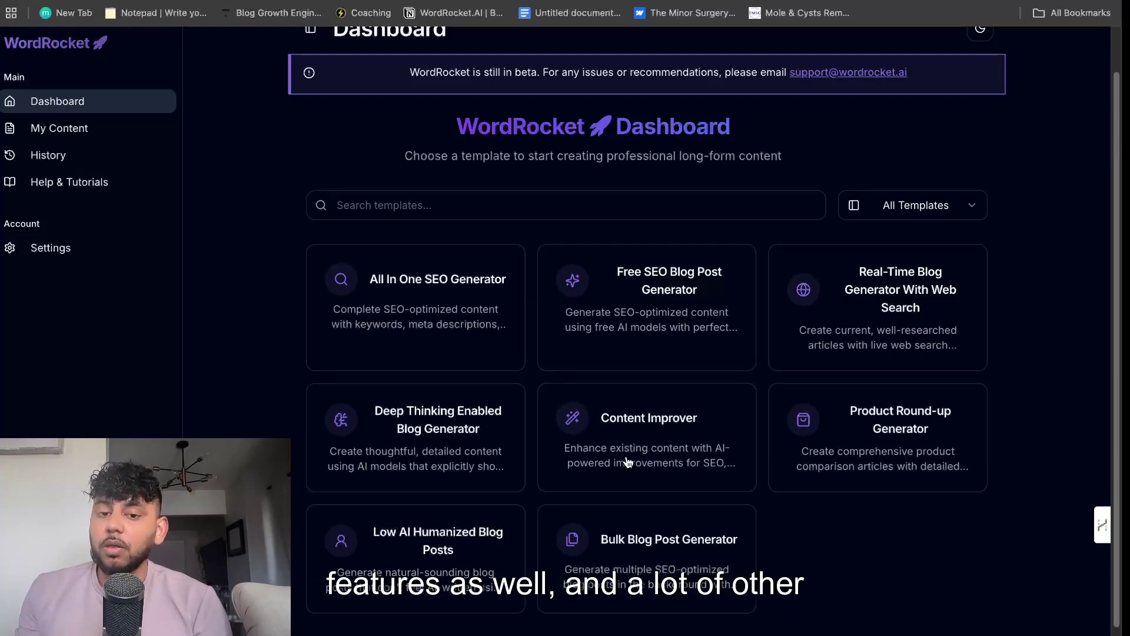
# - Open the Content Improver template and set its AI model to Gemini 2.5 Pro
pyautogui.click(678, 440)
pyautogui.scroll(-8, 582, 421)
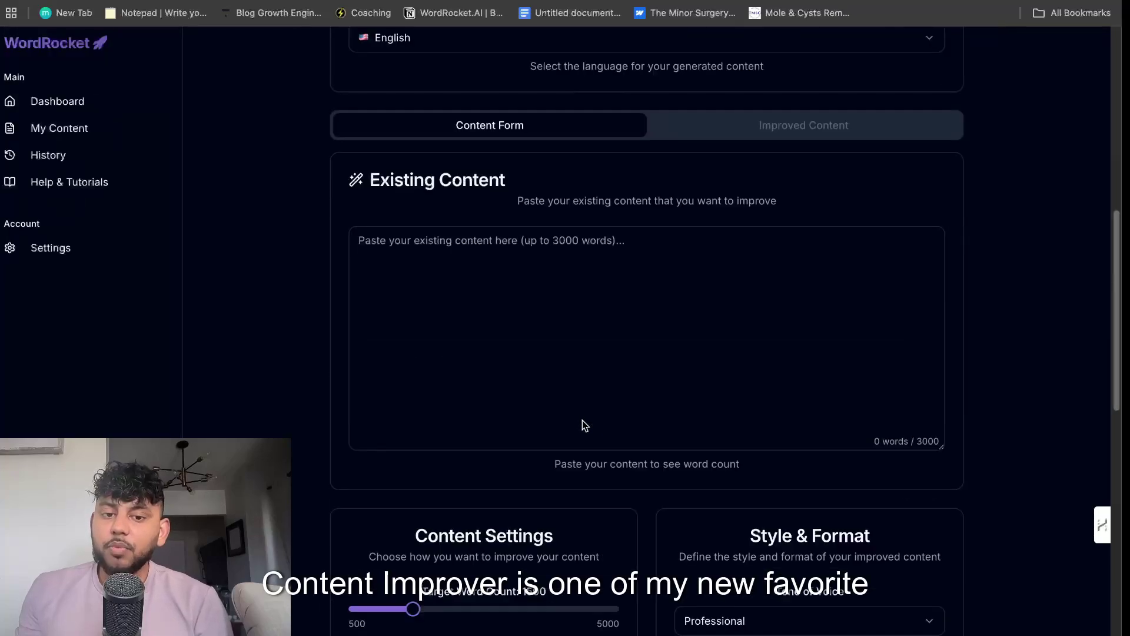
pyautogui.scroll(-10, 587, 396)
pyautogui.scroll(5, 508, 307)
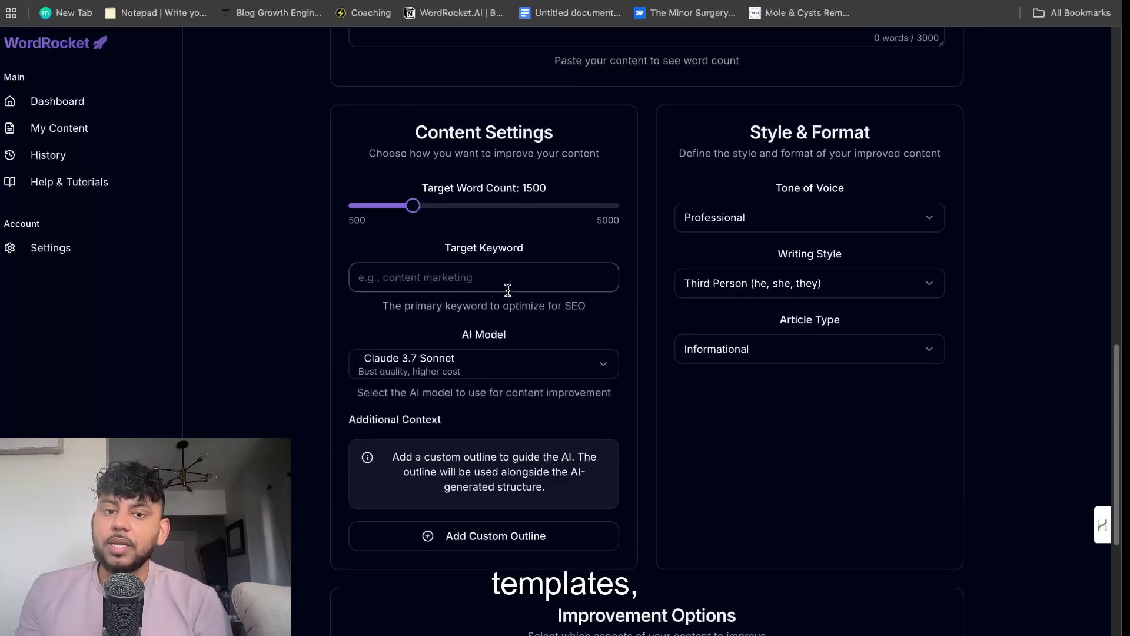
pyautogui.click(428, 364)
pyautogui.click(406, 104)
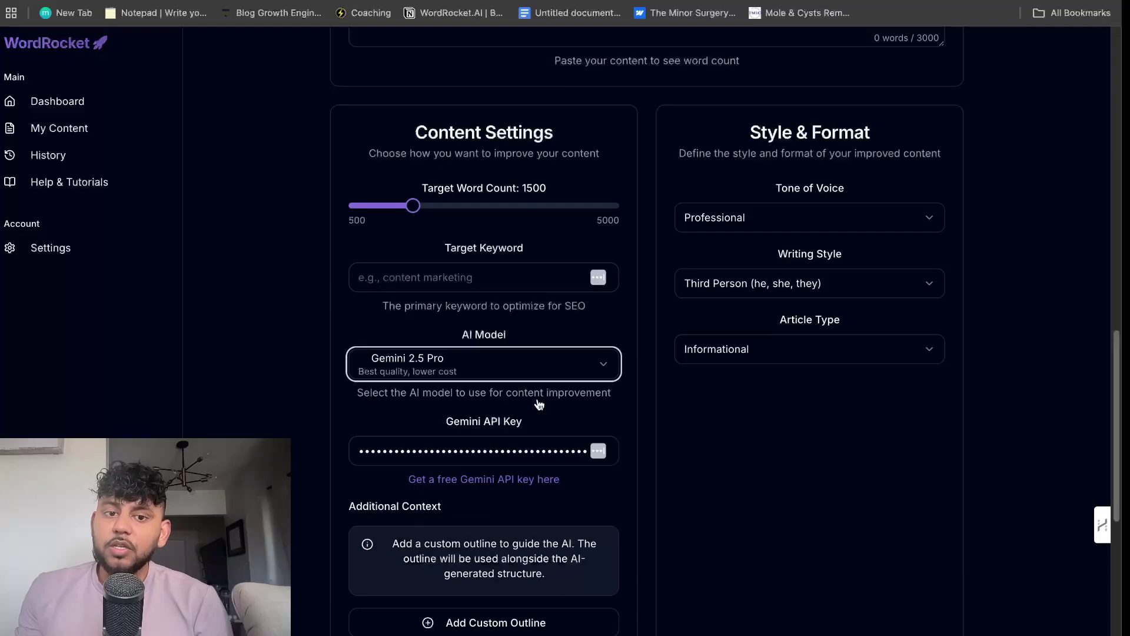
pyautogui.scroll(4, 548, 429)
pyautogui.scroll(10, 546, 448)
pyautogui.scroll(-12, 545, 476)
pyautogui.scroll(5, 545, 483)
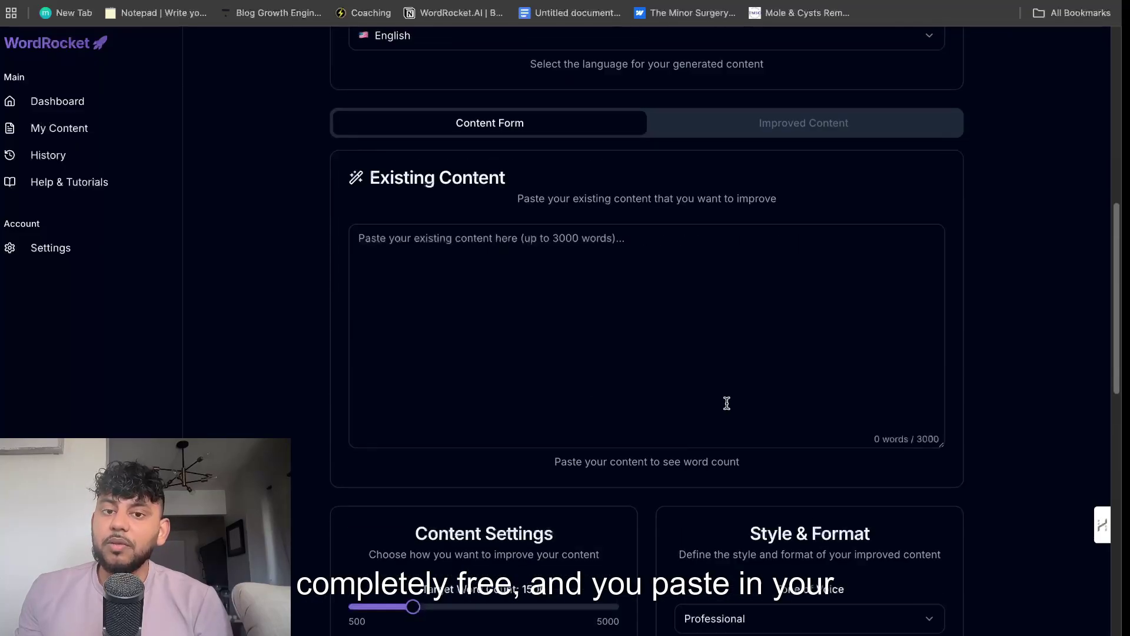
# - Place the cursor in the empty Existing Content box, ready for content to improve
pyautogui.click(545, 345)
pyautogui.scroll(2, 545, 345)
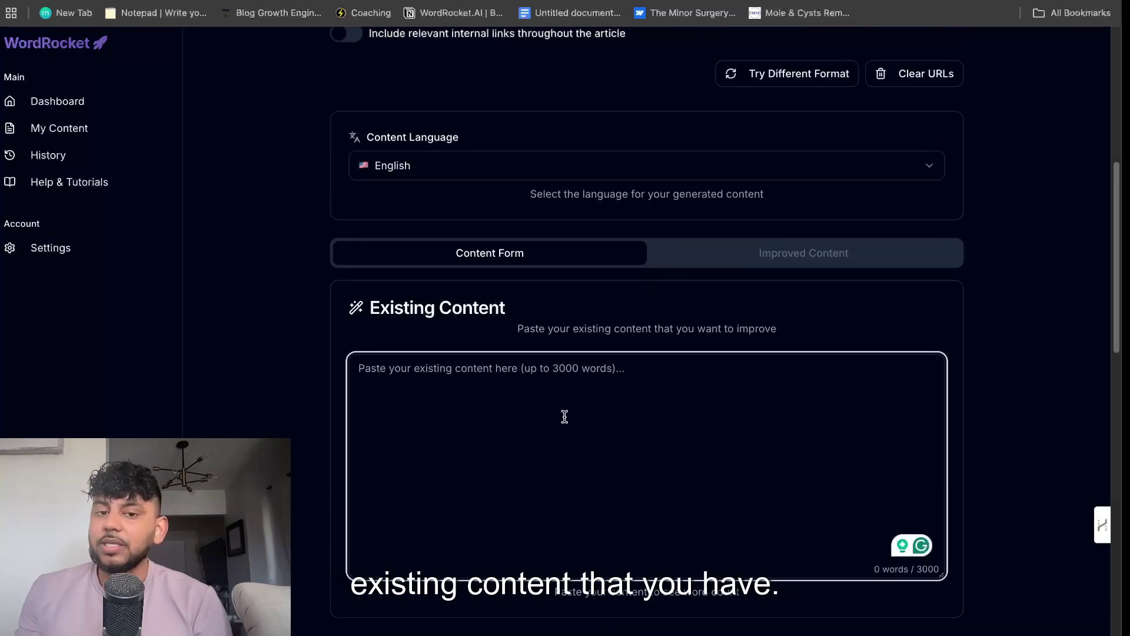
pyautogui.scroll(7, 565, 416)
pyautogui.scroll(-8, 648, 406)
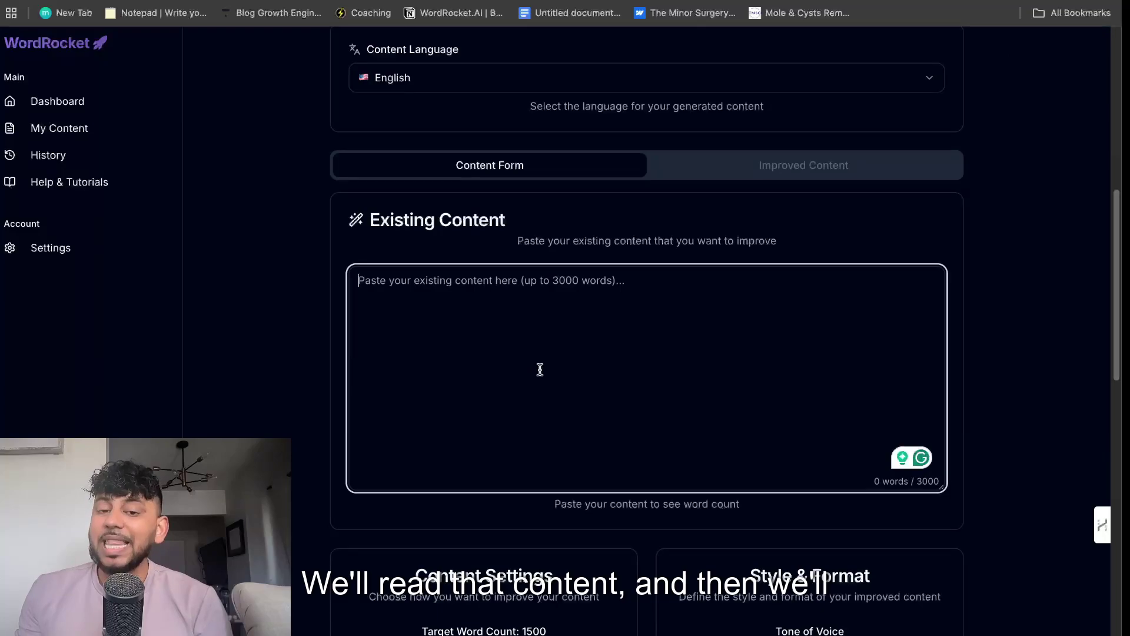
pyautogui.scroll(1, 537, 368)
pyautogui.scroll(9, 542, 370)
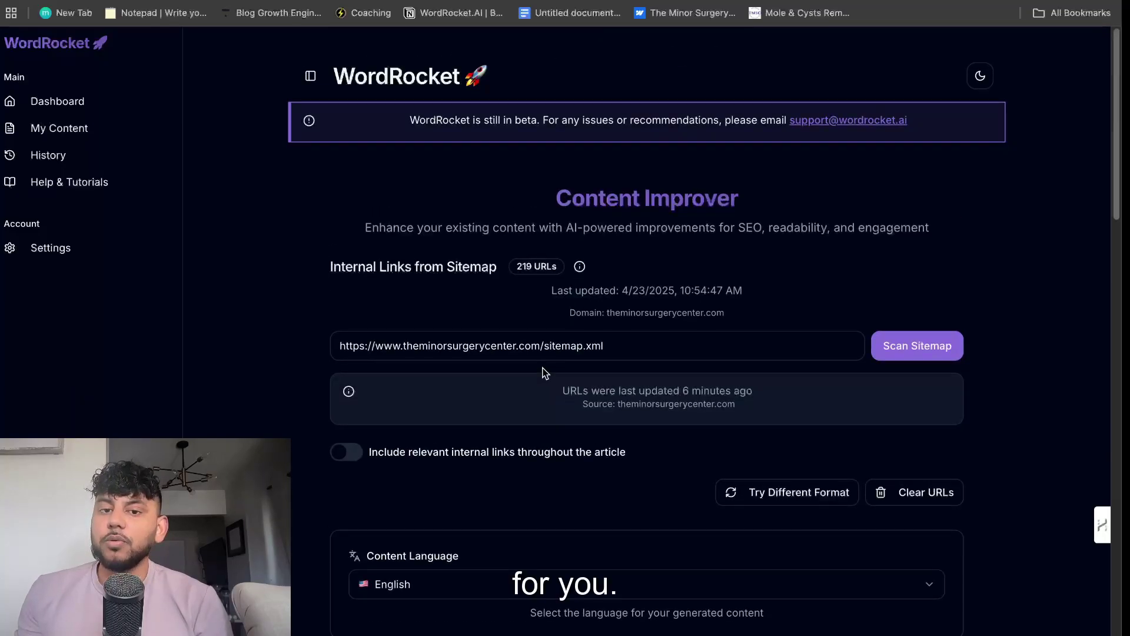
pyautogui.click(66, 101)
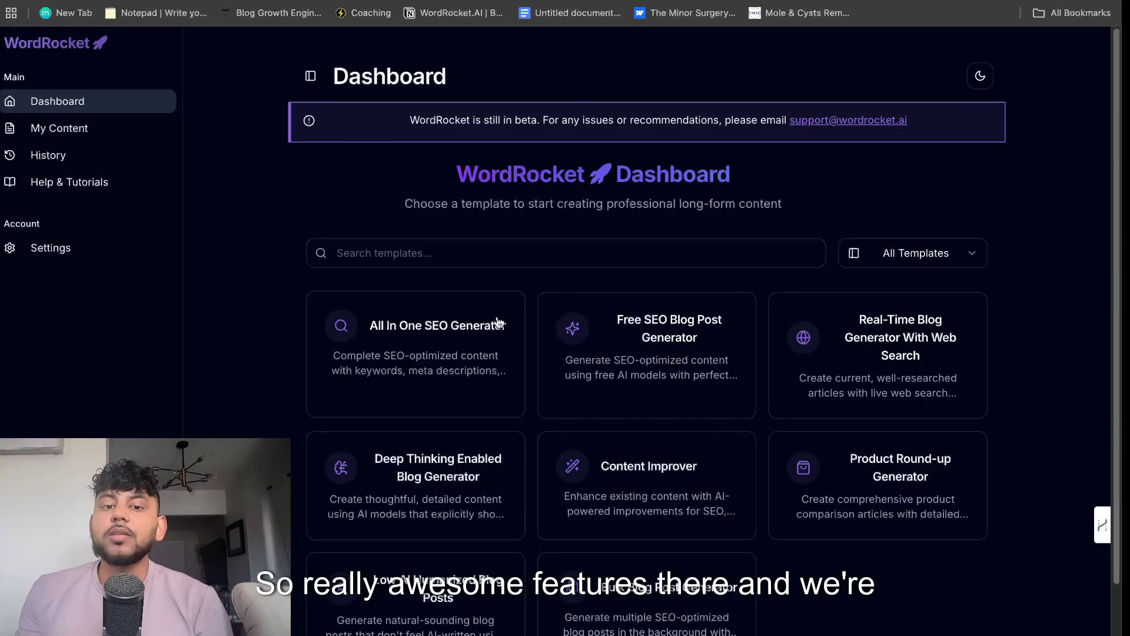